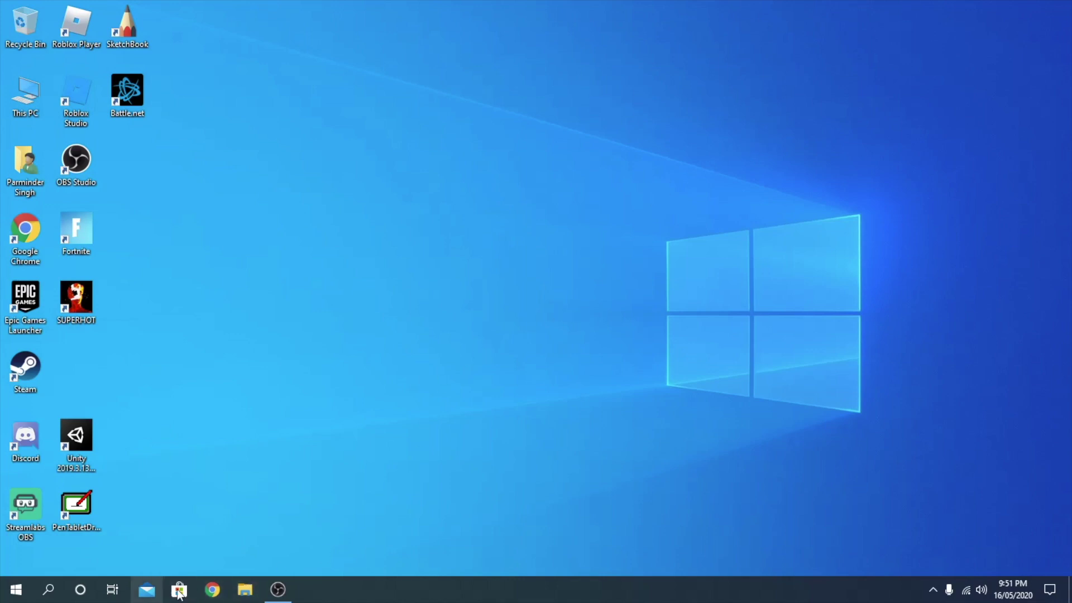
# - Google 'unity download' in Chrome and open the official 'Download - Unity' page
pyautogui.click(212, 587)
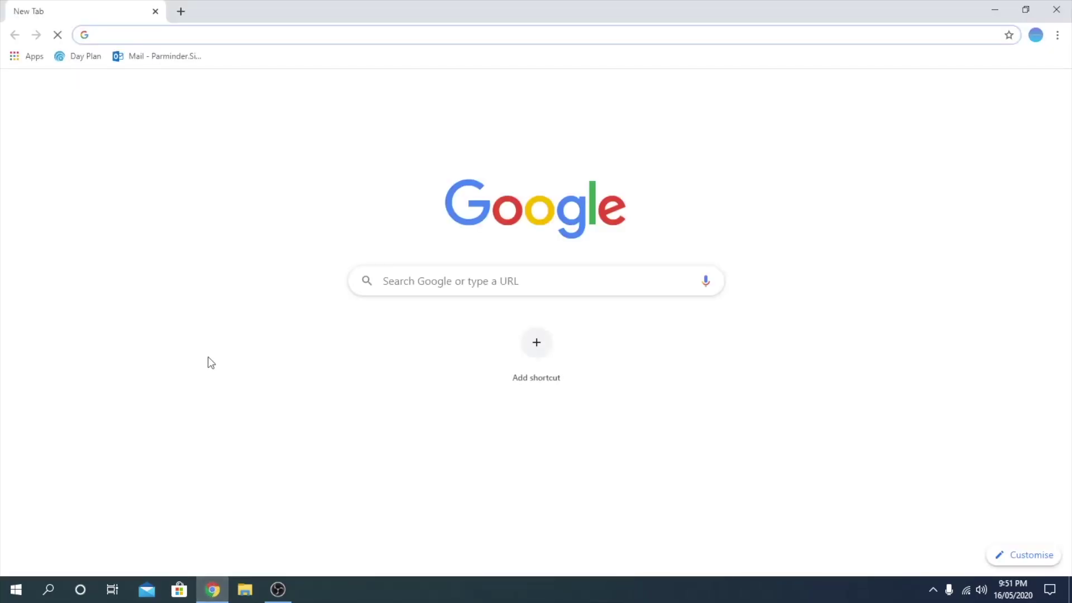
pyautogui.write('unity')
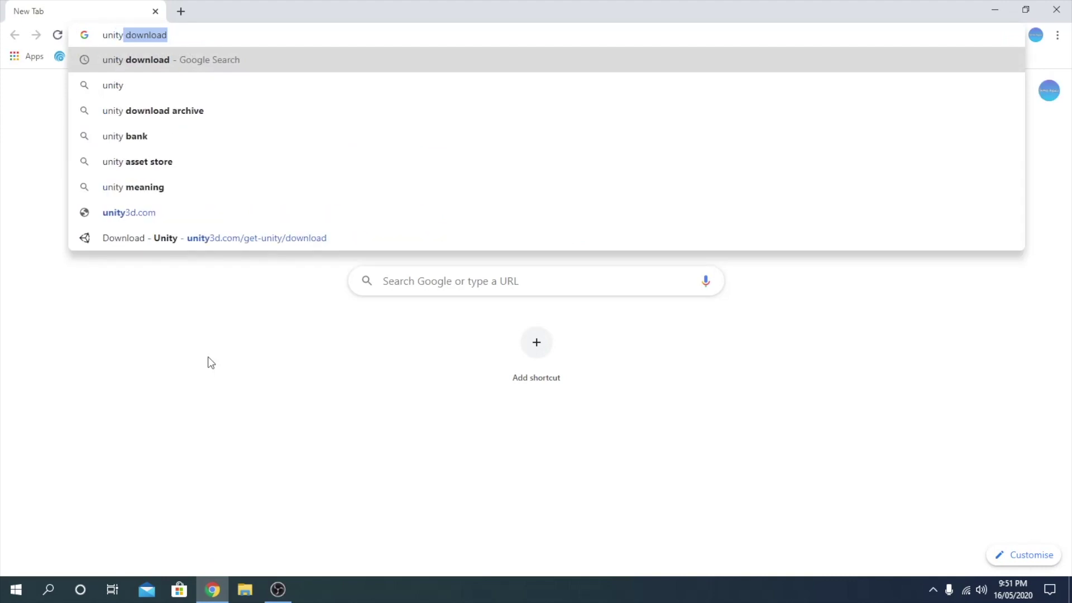
pyautogui.press('Return')
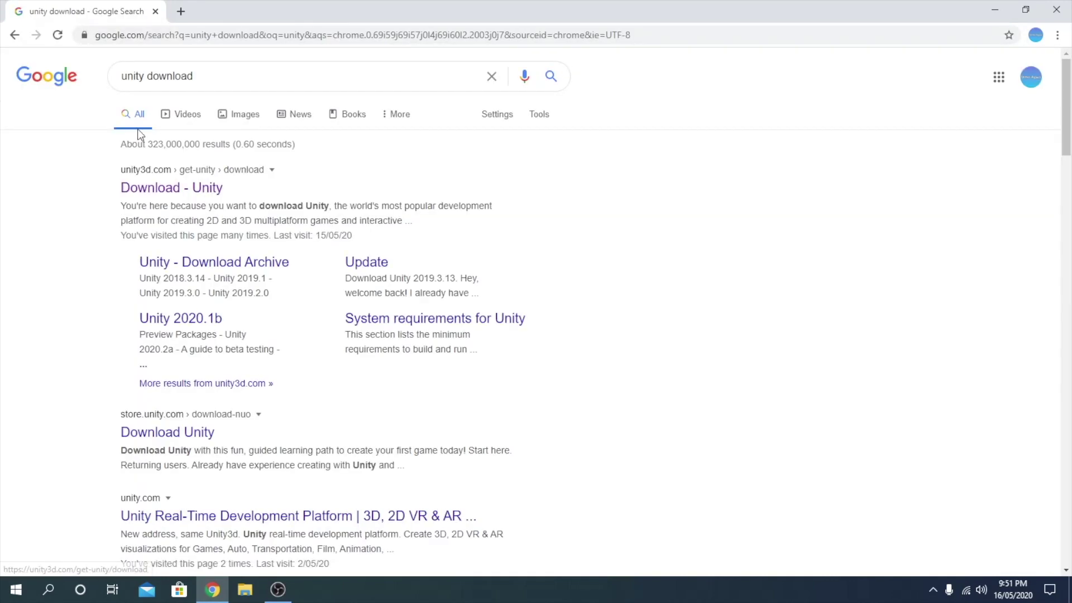
pyautogui.click(166, 192)
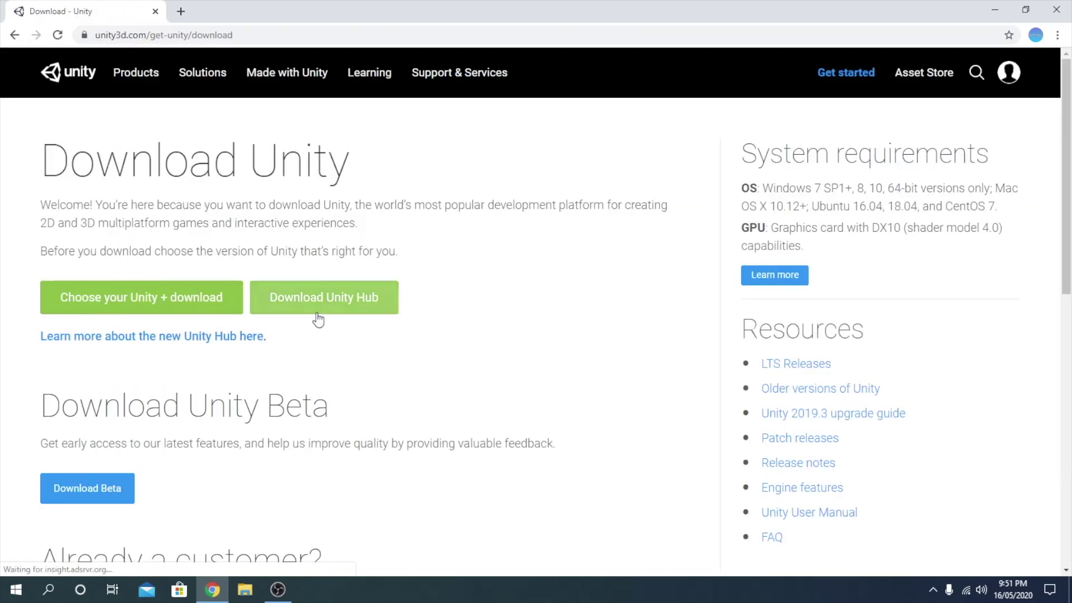
# - Download UnityHubSetup.exe from the Unity site and run it from the download bar
pyautogui.click(316, 315)
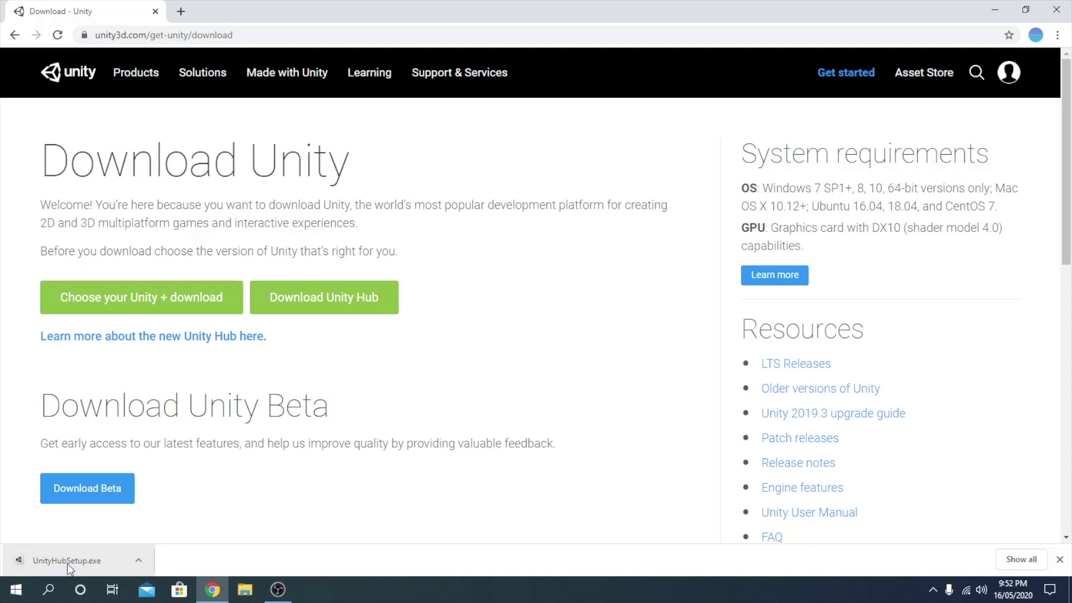
pyautogui.click(67, 563)
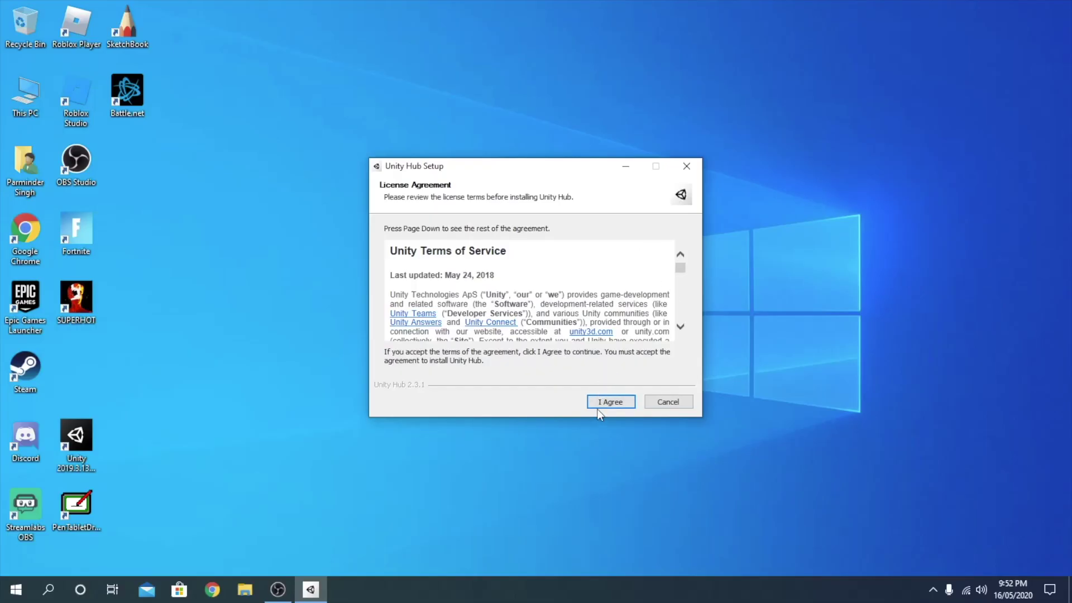
# - Accept the licence and attempt the Unity Hub install, then cancel after 'Installation Aborted'
pyautogui.click(602, 398)
pyautogui.click(606, 401)
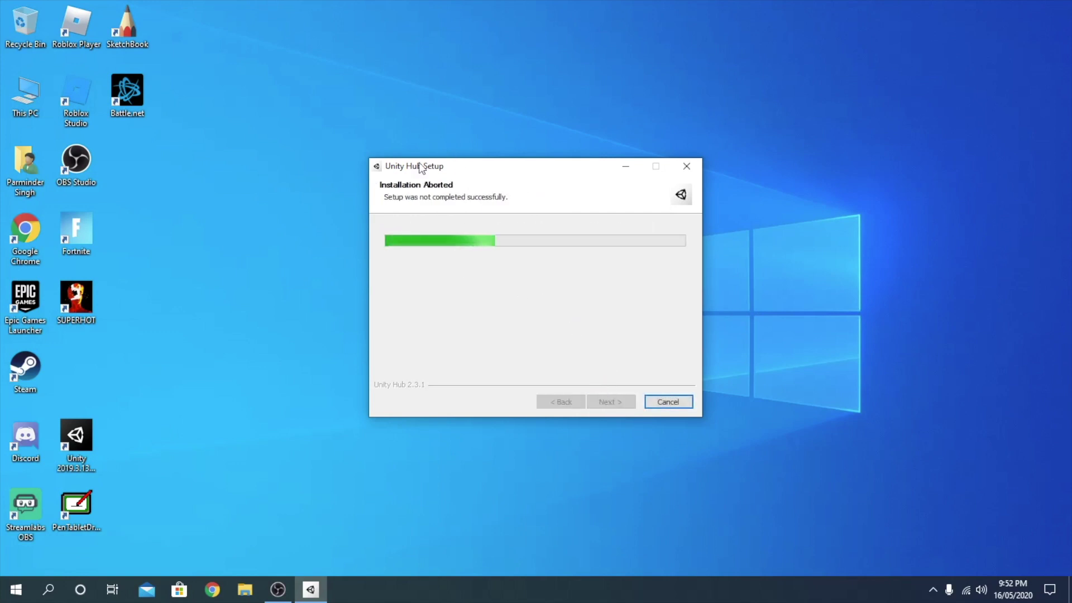
pyautogui.moveTo(427, 166); pyautogui.dragTo(407, 183)
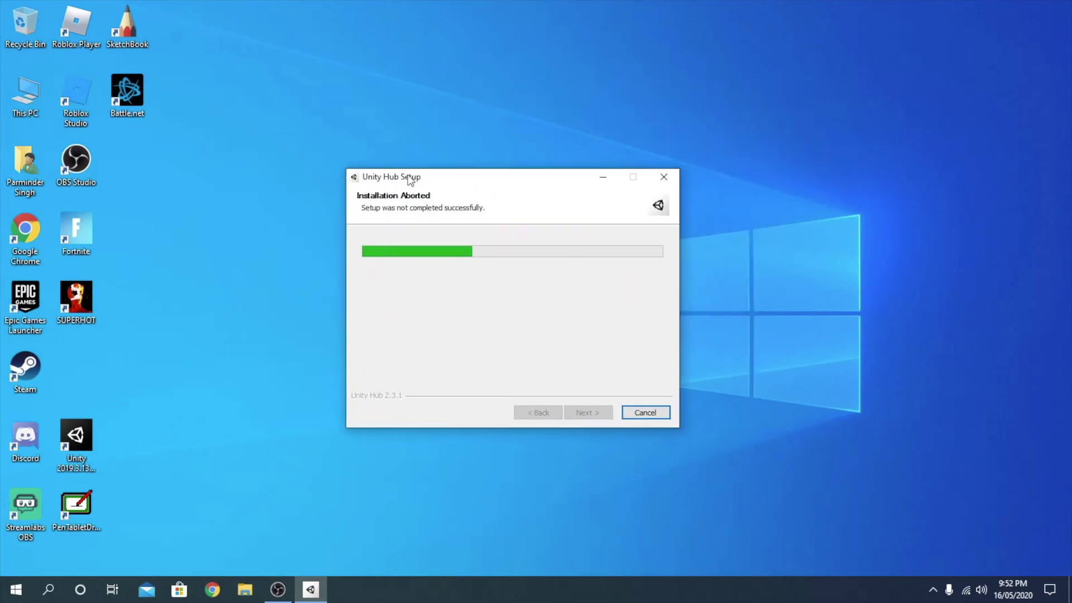
pyautogui.click(642, 416)
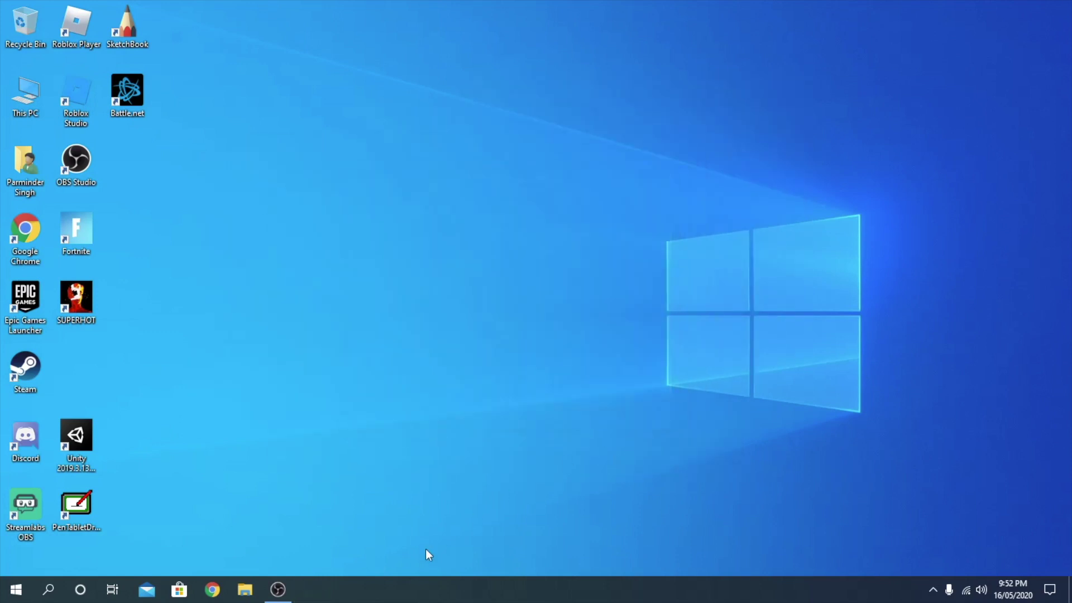
pyautogui.click(245, 589)
pyautogui.doubleClick(492, 215)
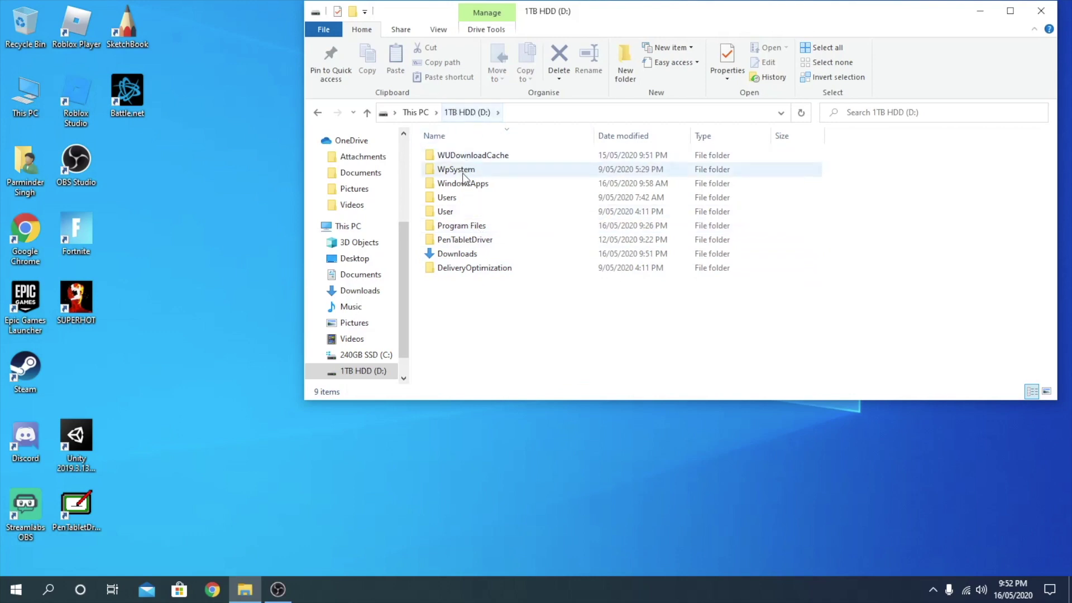
pyautogui.doubleClick(458, 226)
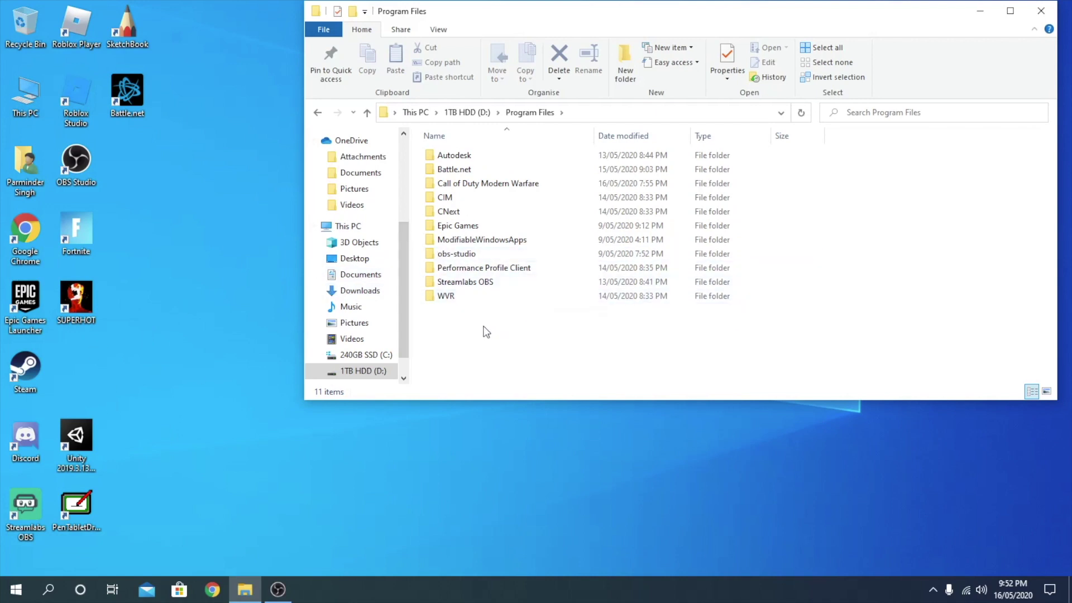
pyautogui.moveTo(491, 288)
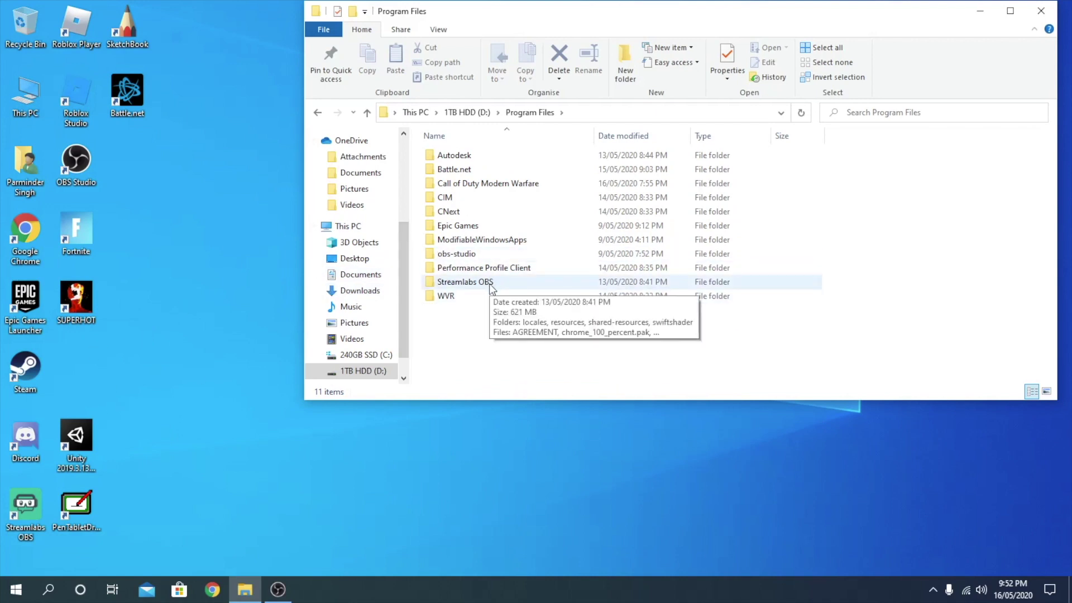
pyautogui.doubleClick(491, 288)
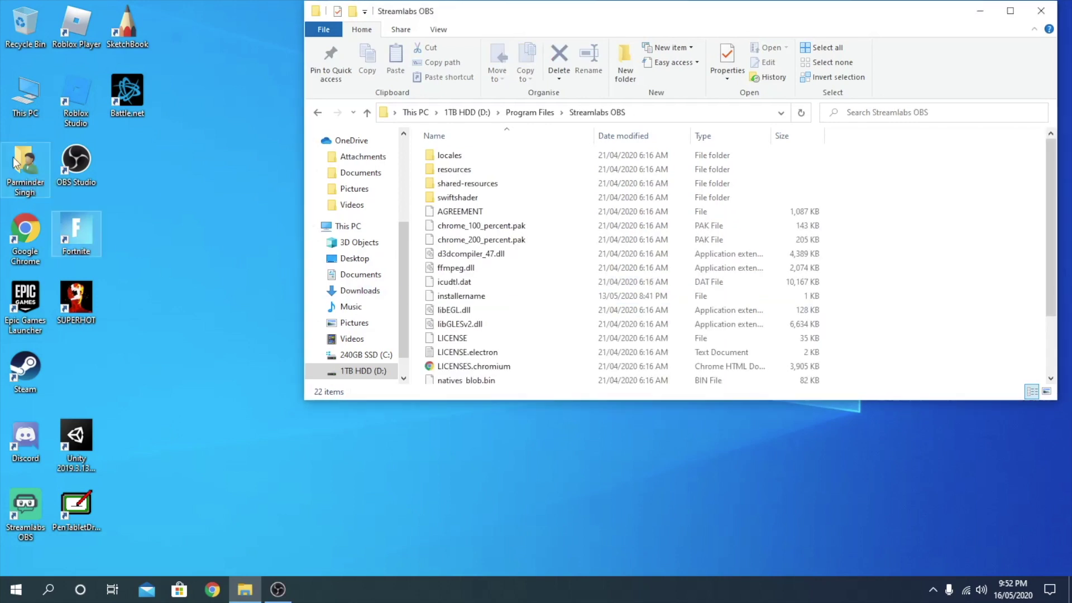
pyautogui.click(531, 112)
pyautogui.doubleClick(477, 185)
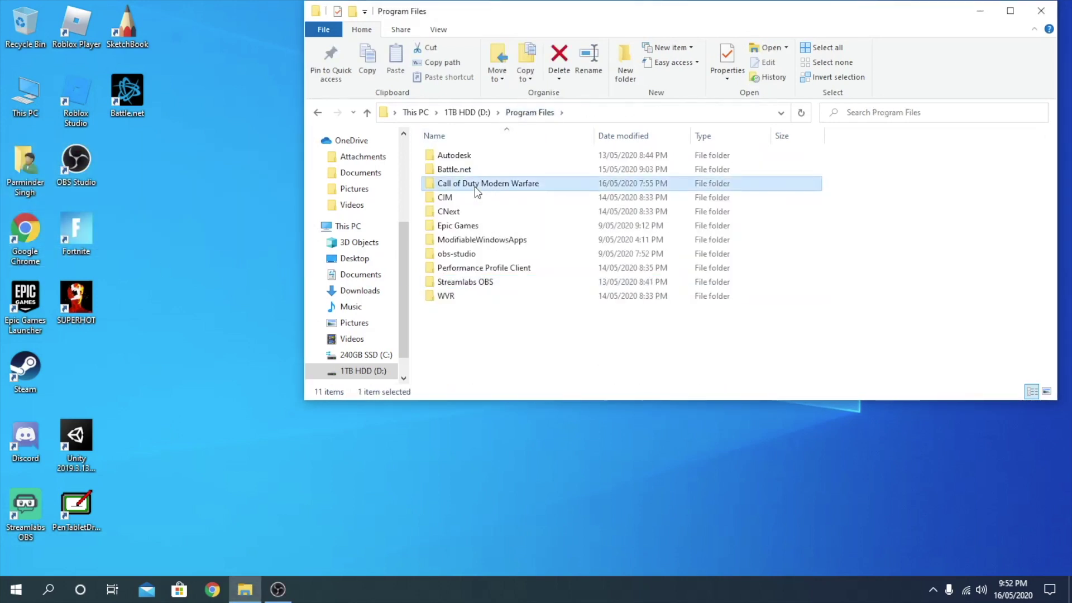
pyautogui.doubleClick(476, 184)
pyautogui.click(528, 112)
pyautogui.moveTo(492, 186); pyautogui.dragTo(515, 179)
pyautogui.rightClick(514, 179)
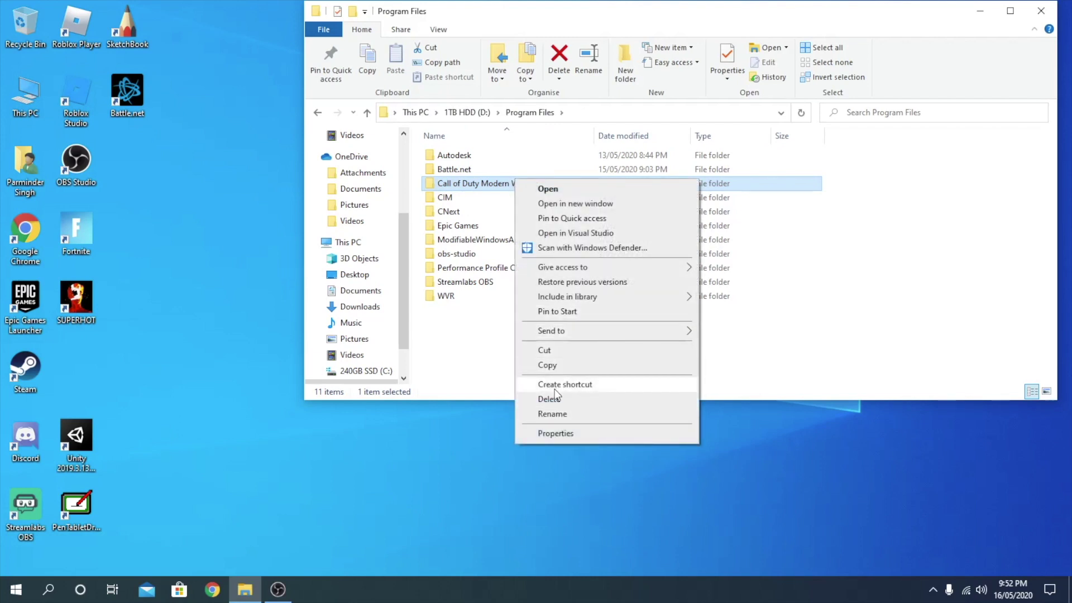
pyautogui.click(961, 288)
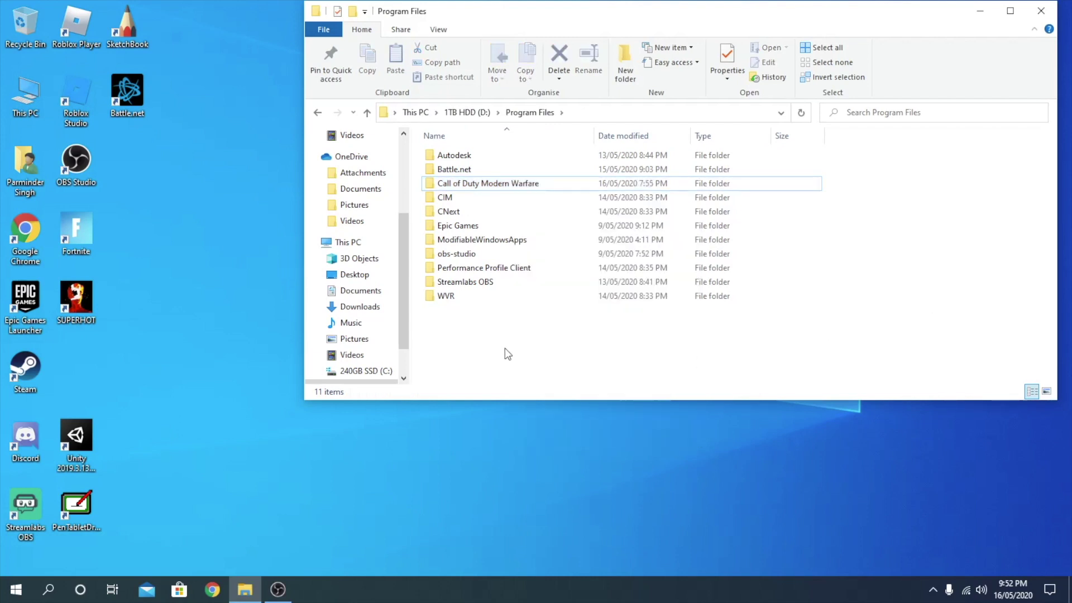
pyautogui.moveTo(737, 329); pyautogui.dragTo(746, 273)
pyautogui.click(746, 274)
pyautogui.click(797, 344)
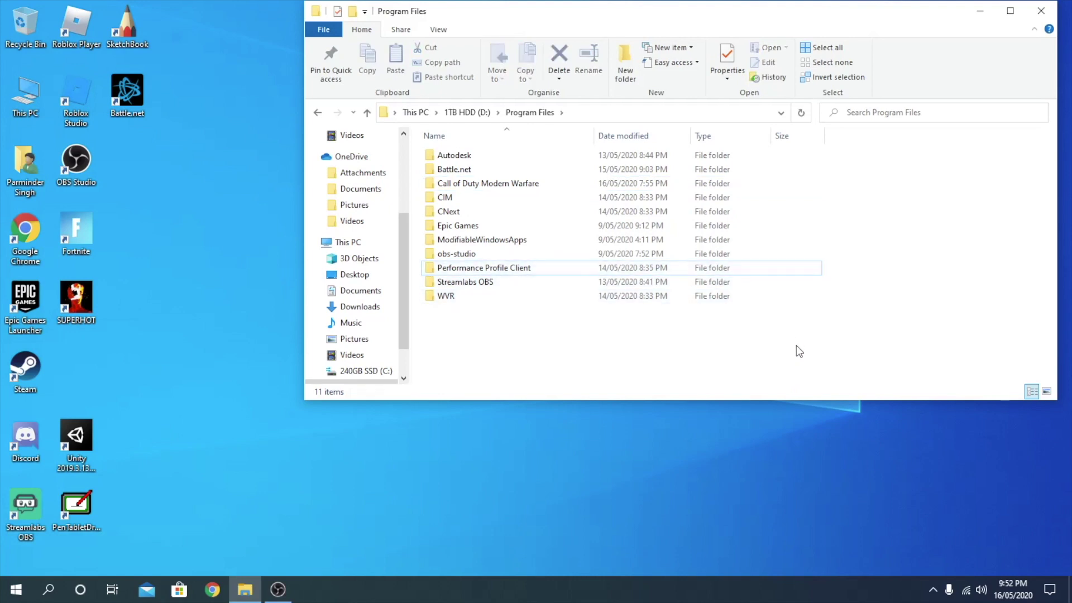
pyautogui.click(1041, 11)
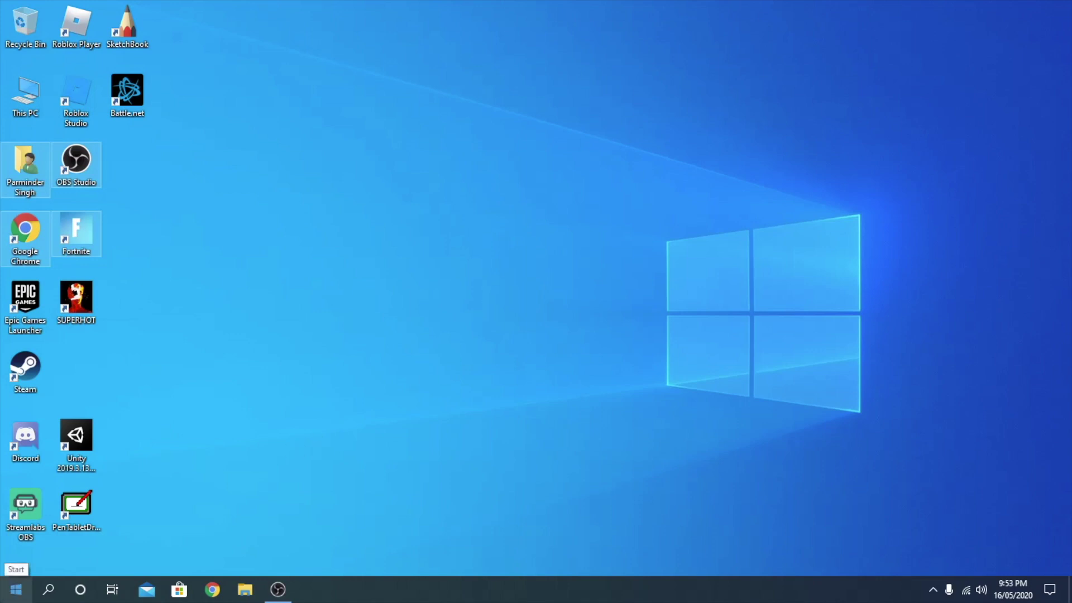
# - Launch Control Panel from the Start menu's Windows System folder
pyautogui.click(16, 589)
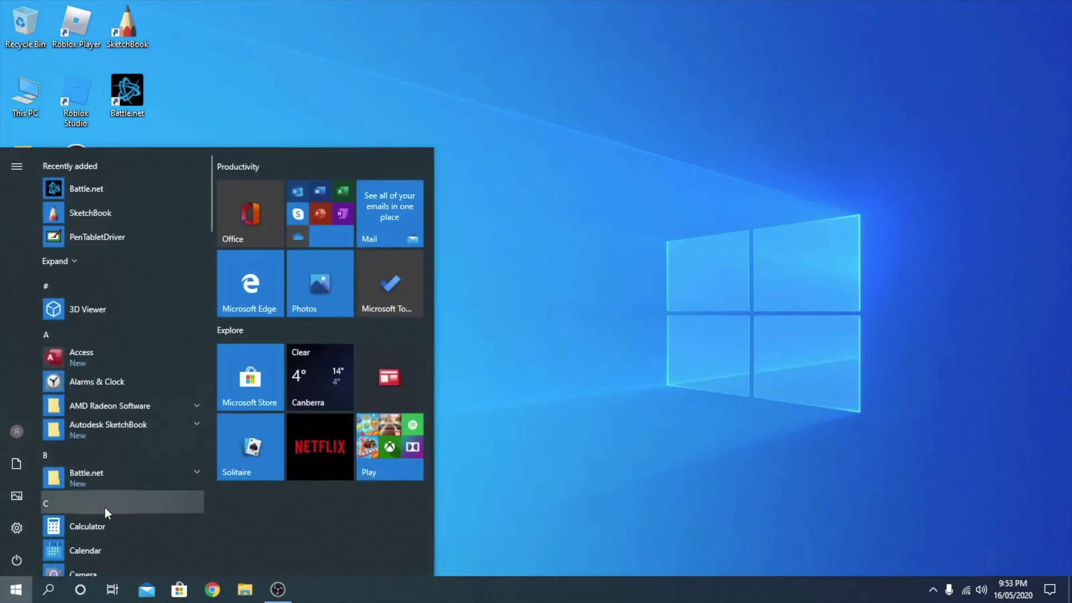
pyautogui.scroll(-5, 119, 498)
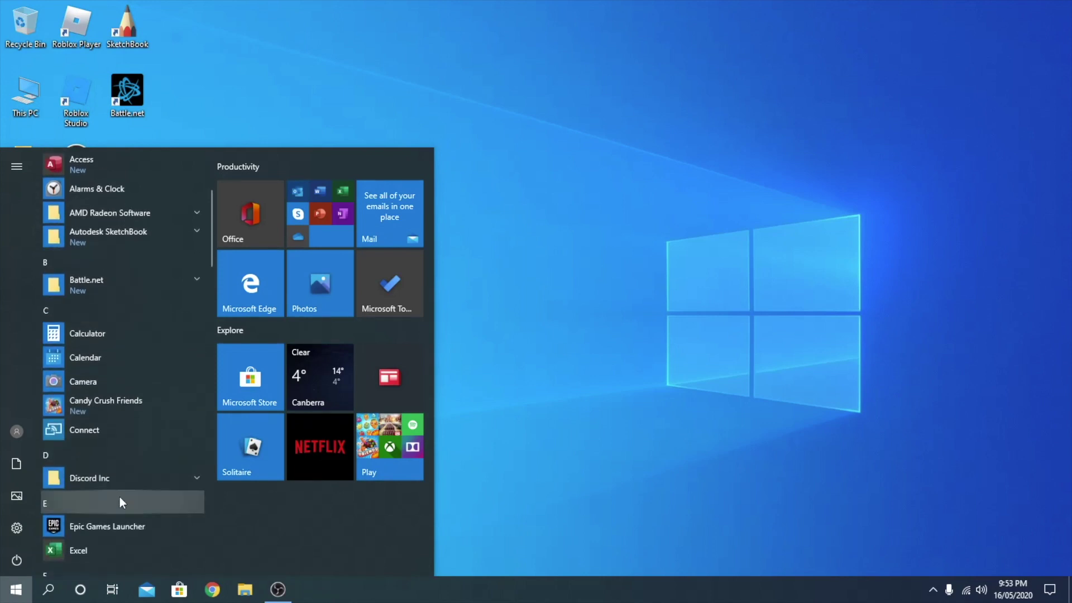
pyautogui.scroll(8, 119, 496)
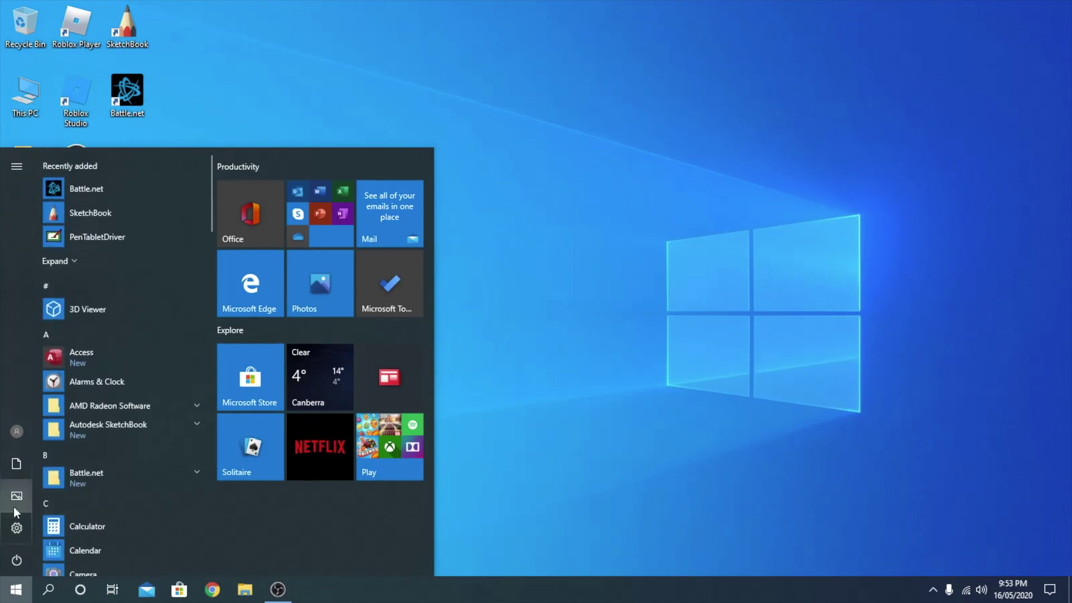
pyautogui.click(3, 597)
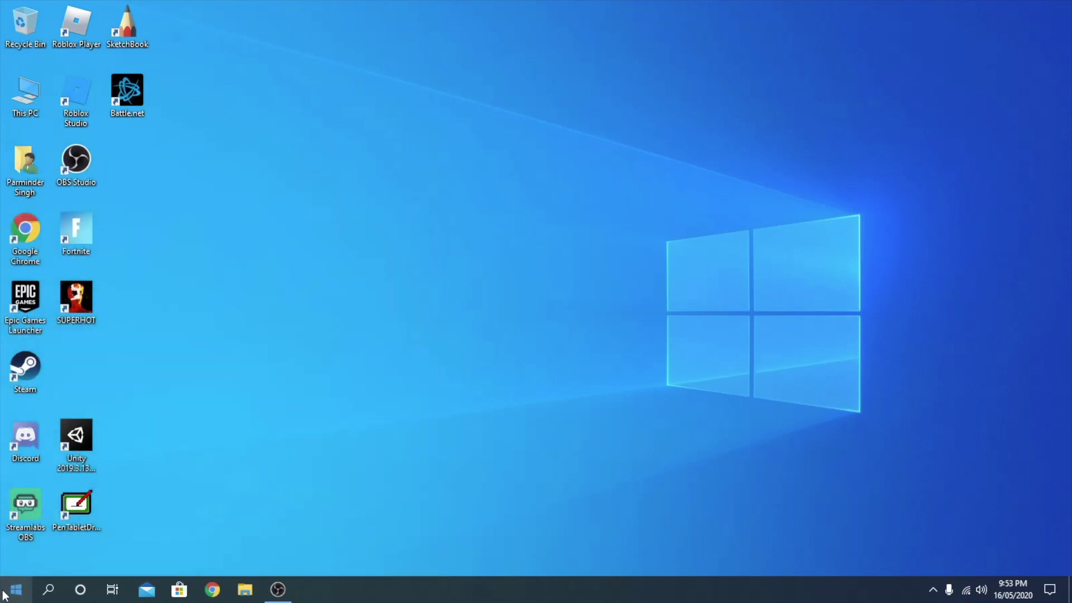
pyautogui.click(13, 591)
pyautogui.scroll(-5, 118, 529)
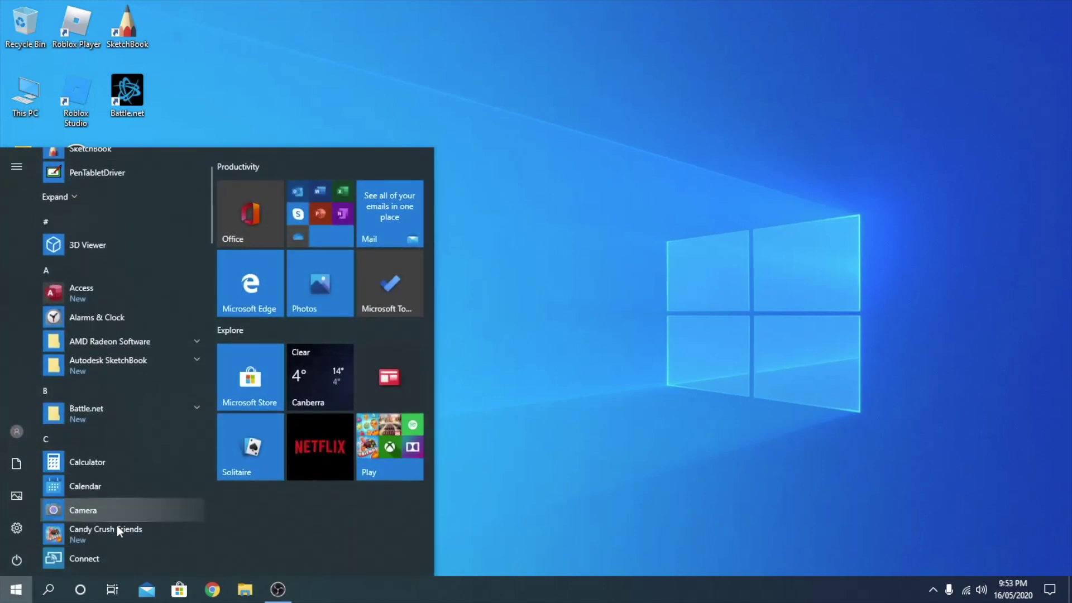
pyautogui.scroll(-15, 134, 517)
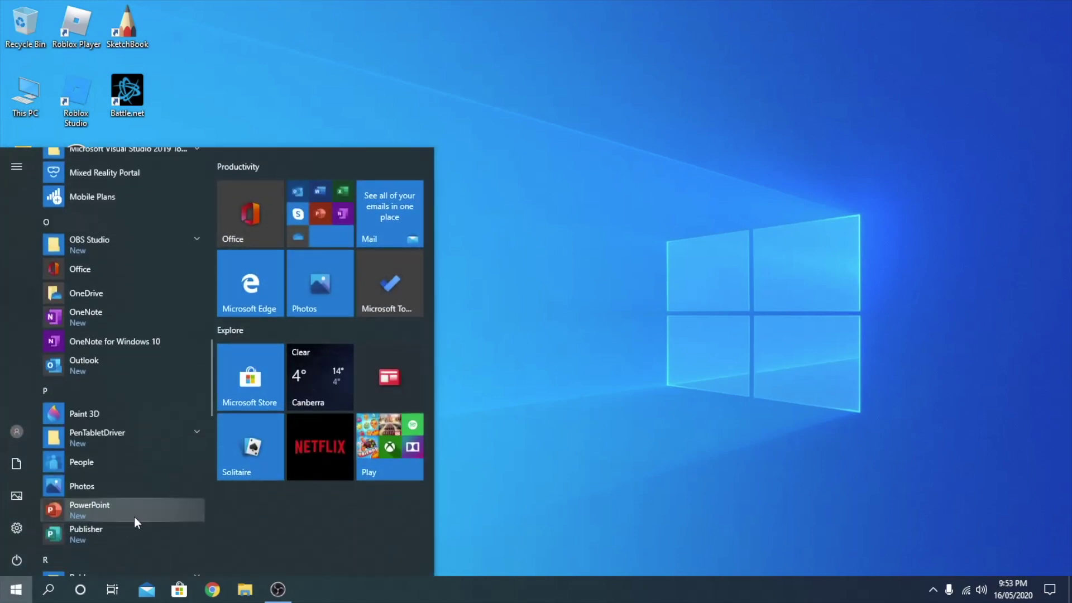
pyautogui.scroll(-8, 134, 517)
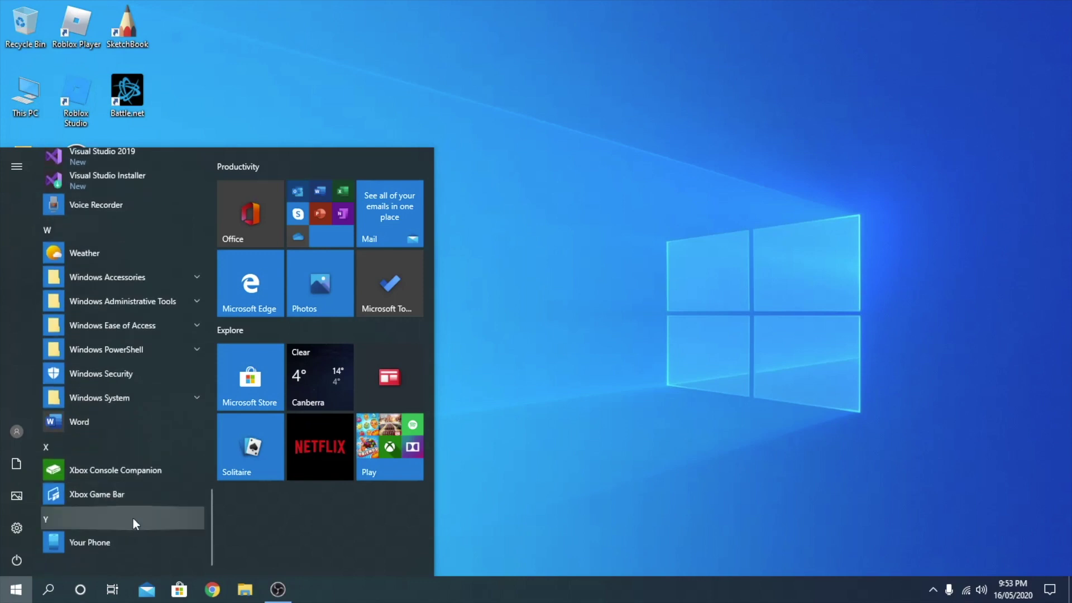
pyautogui.click(111, 396)
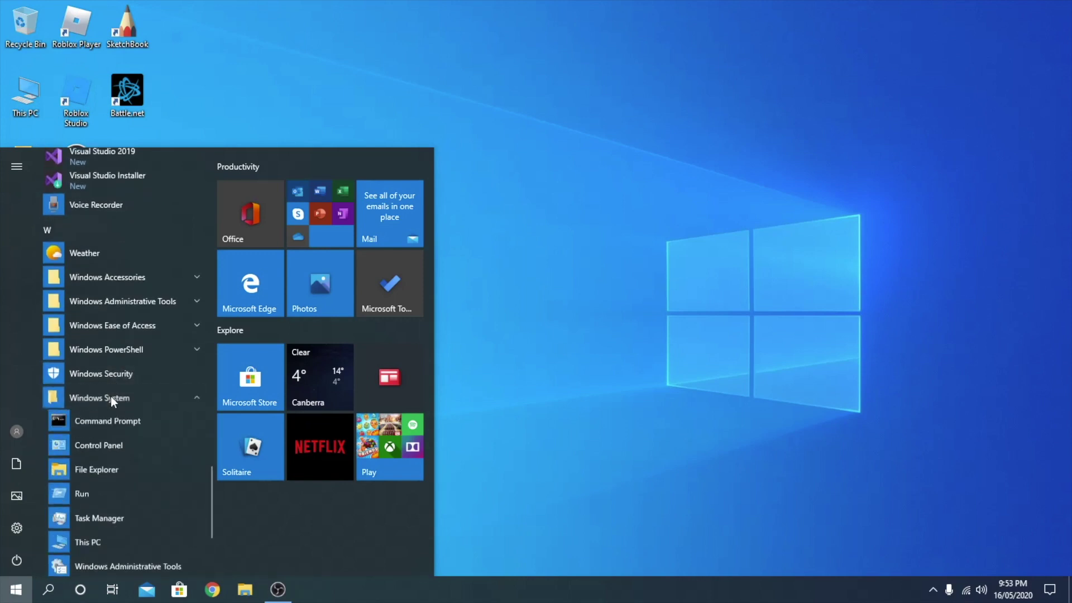
pyautogui.click(110, 450)
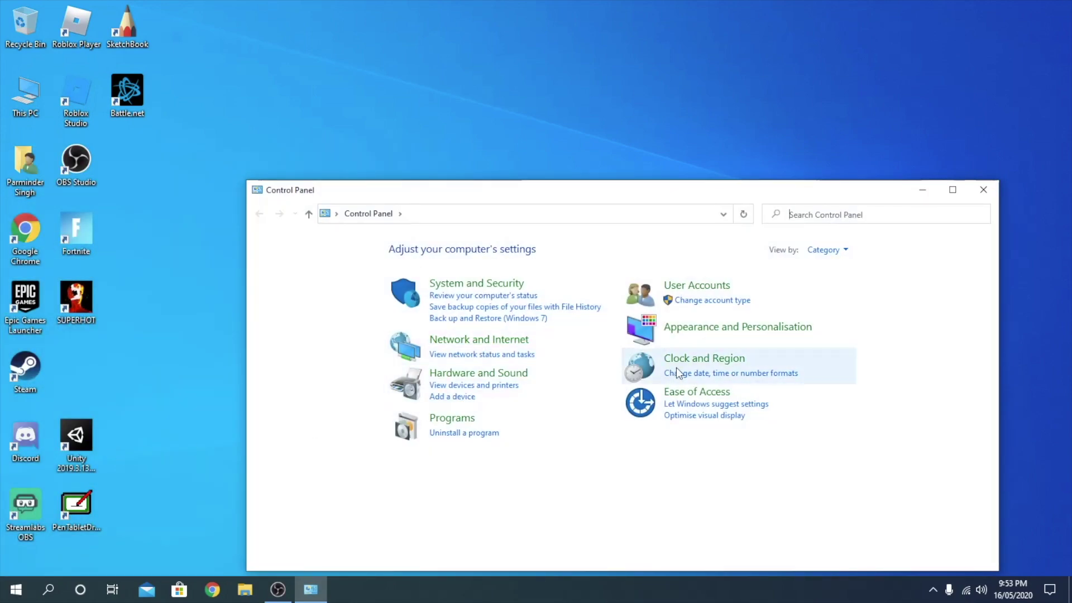
# - Open Programs and Features, locate Unity Hub 2.3.1, and launch Unity 2019.3.13f1
pyautogui.click(450, 433)
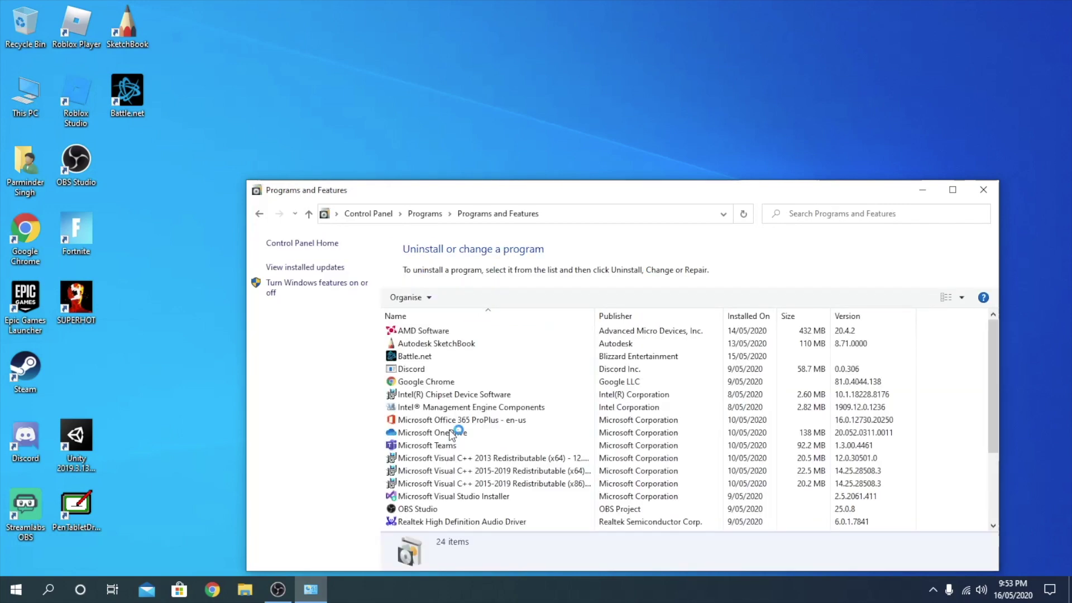
pyautogui.scroll(-3, 451, 434)
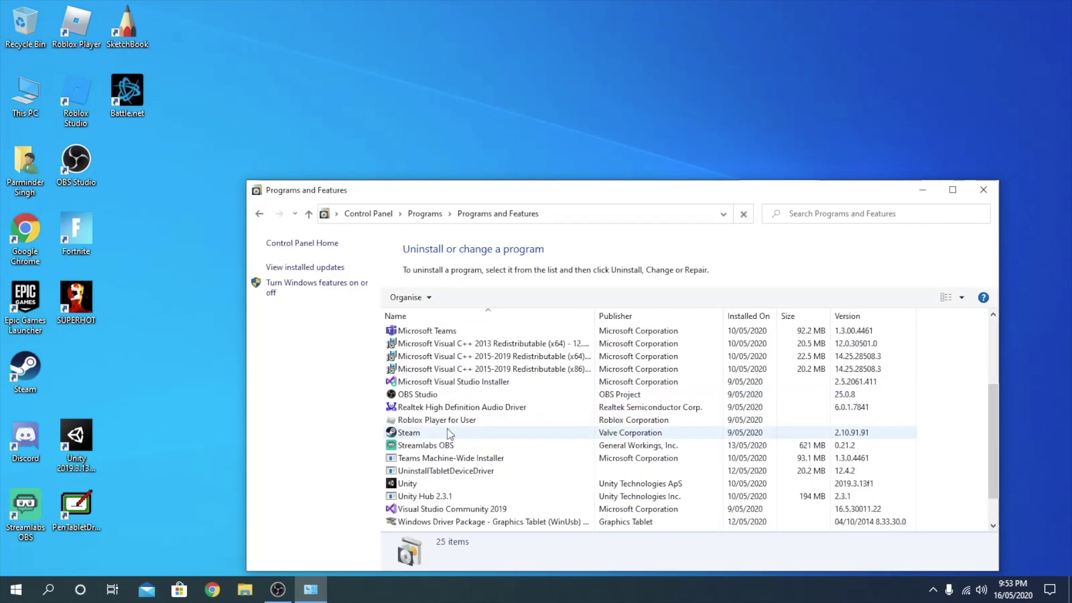
pyautogui.scroll(3, 441, 466)
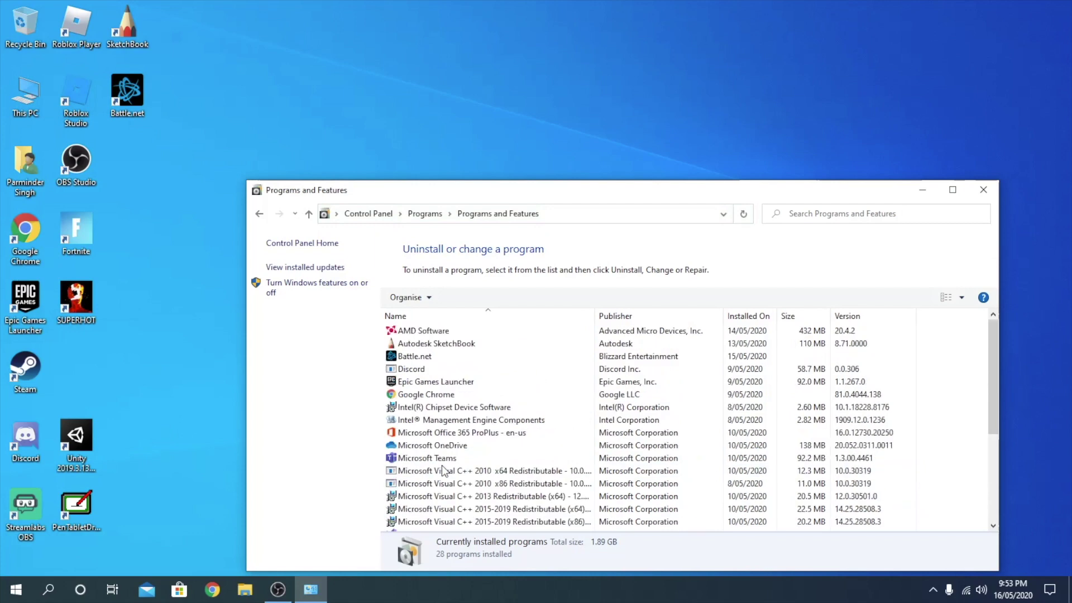
pyautogui.scroll(-1, 442, 470)
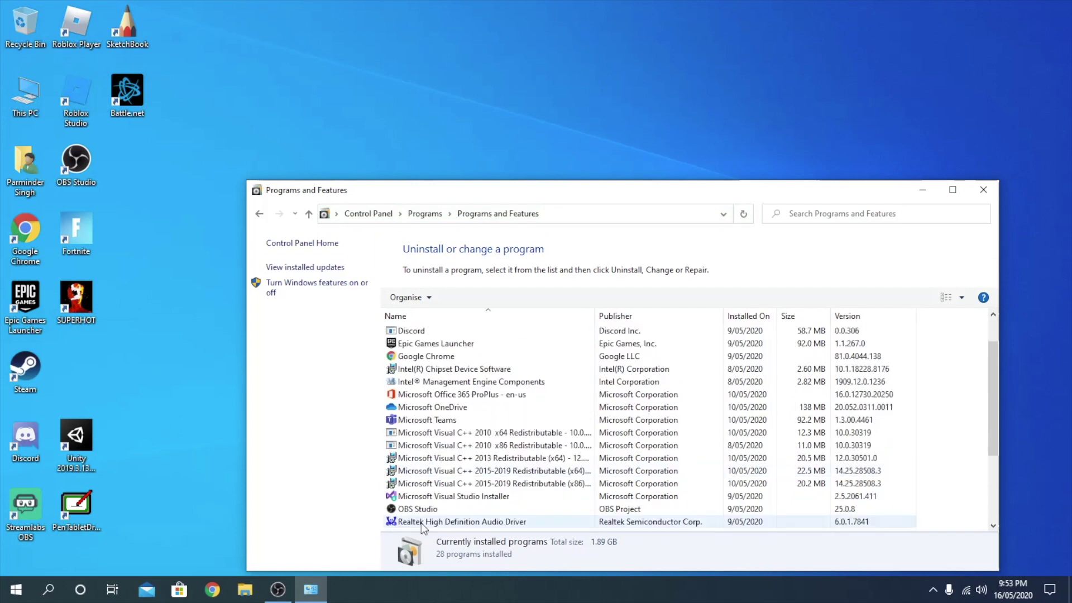
pyautogui.scroll(-3, 430, 516)
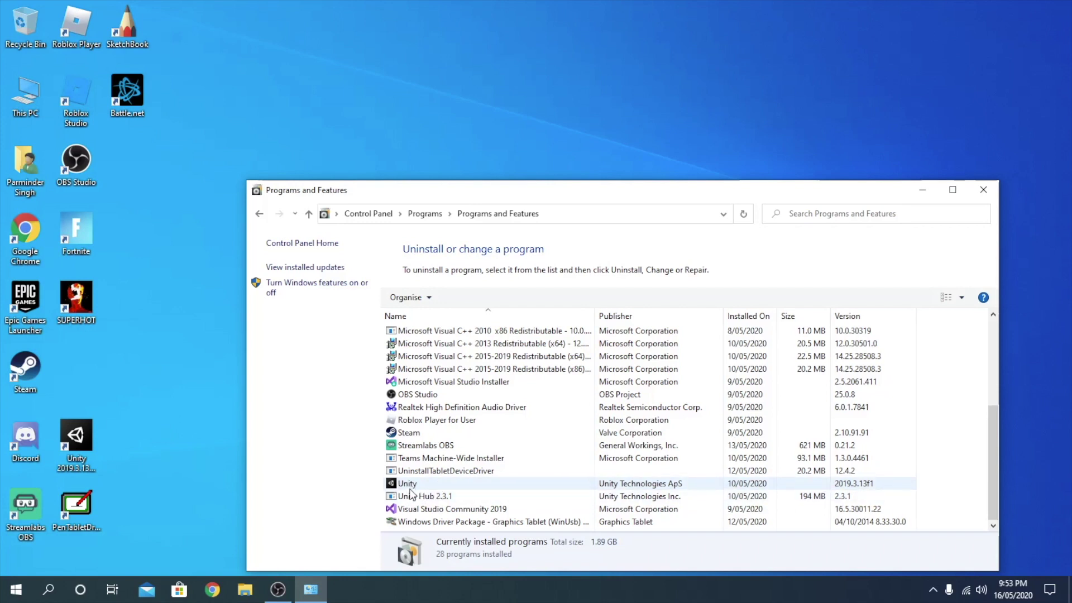
pyautogui.click(84, 438)
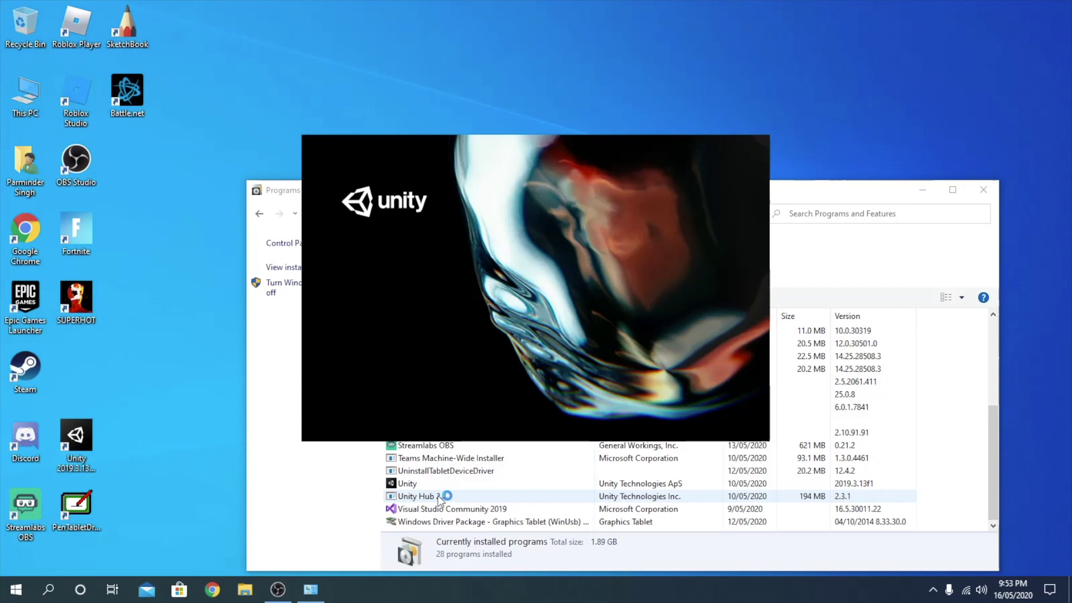
# - Close the Unity launch window and uninstall Unity Hub 2.3.1, confirming its removal with Yes
pyautogui.click(656, 258)
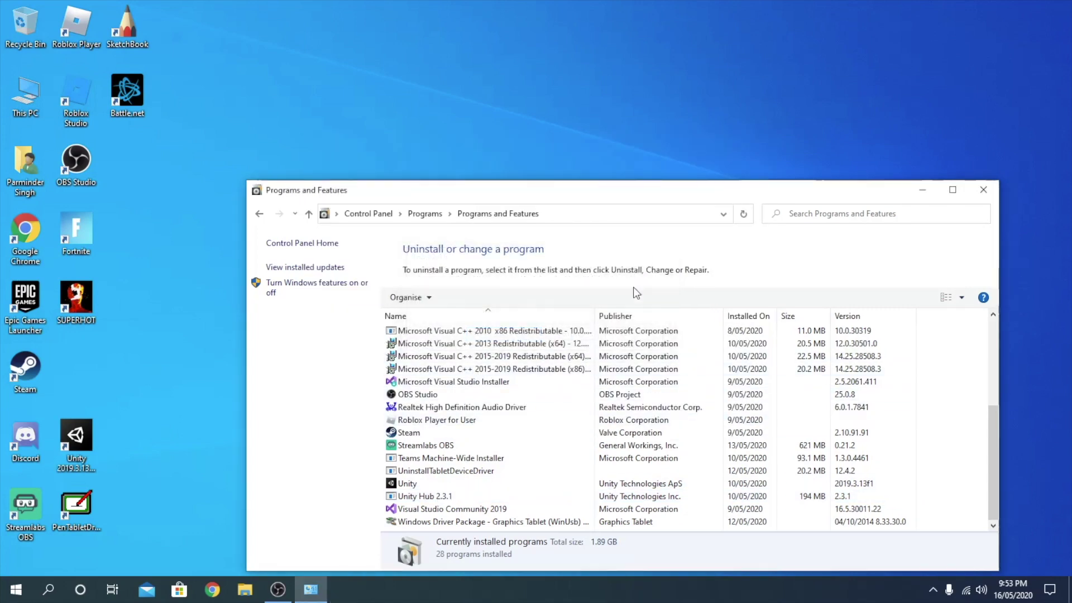
pyautogui.click(441, 497)
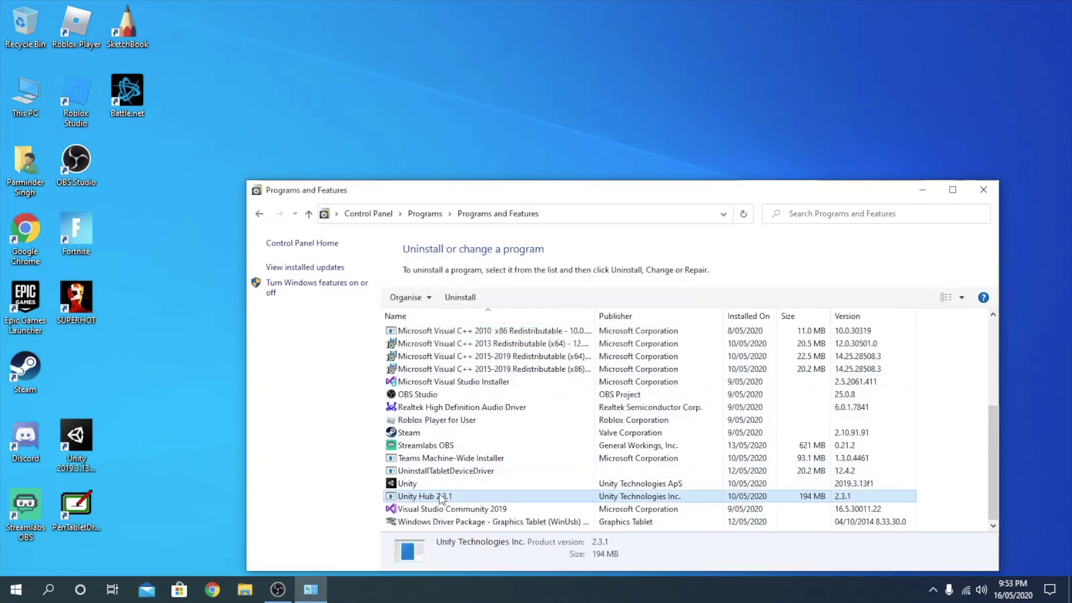
pyautogui.rightClick(440, 499)
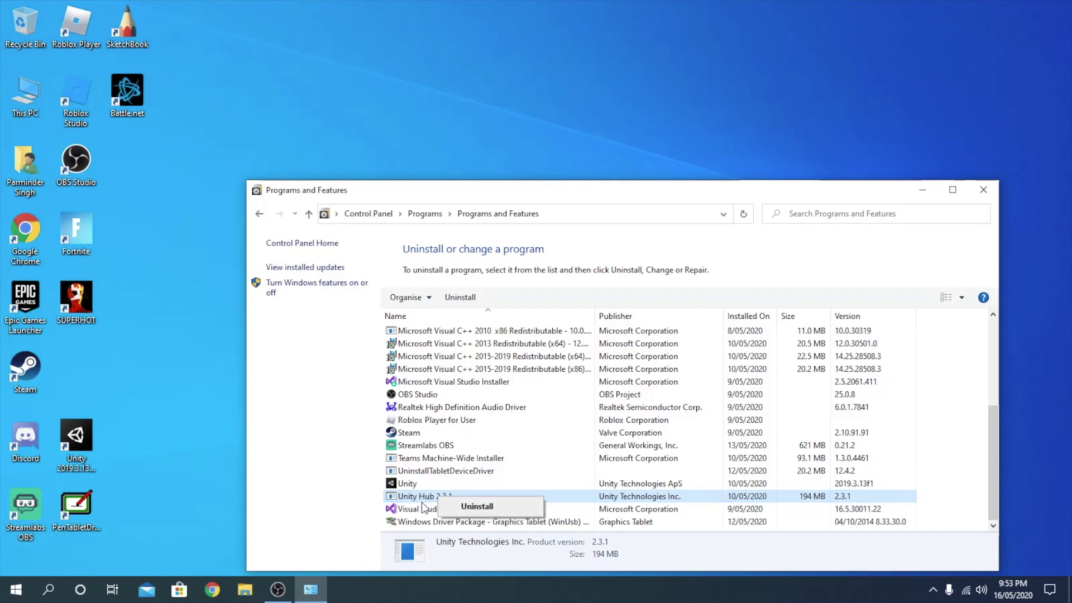
pyautogui.click(338, 495)
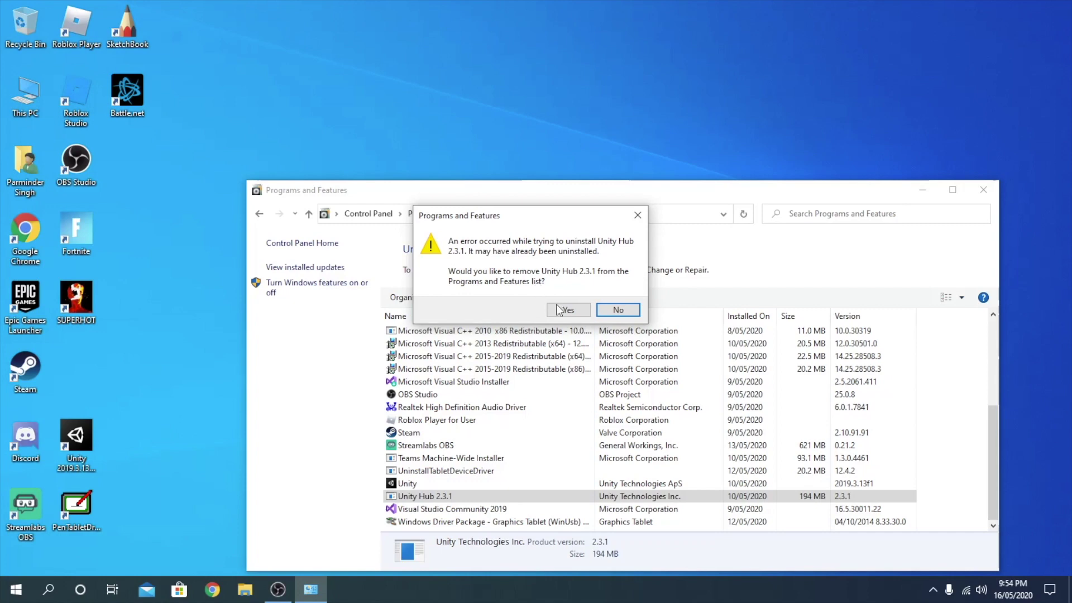
pyautogui.click(566, 310)
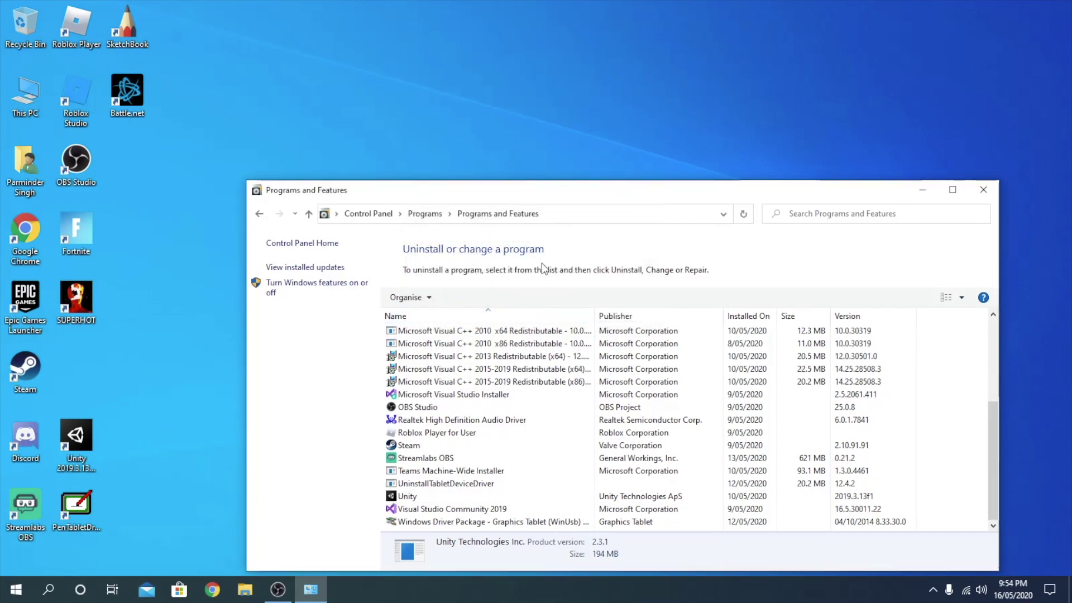
pyautogui.scroll(4, 520, 487)
pyautogui.scroll(-4, 545, 453)
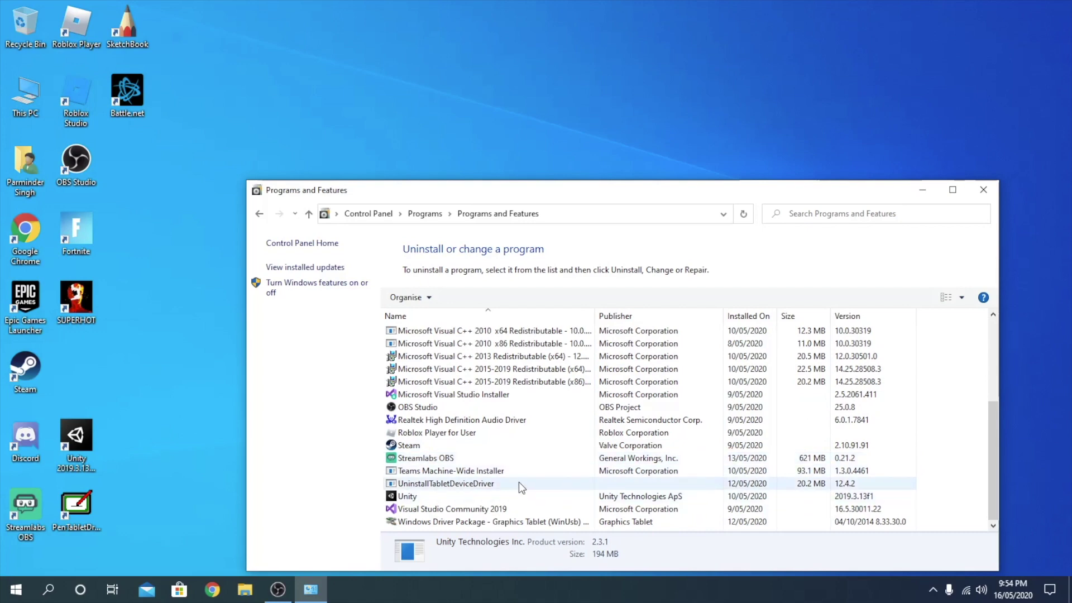
pyautogui.scroll(4, 519, 485)
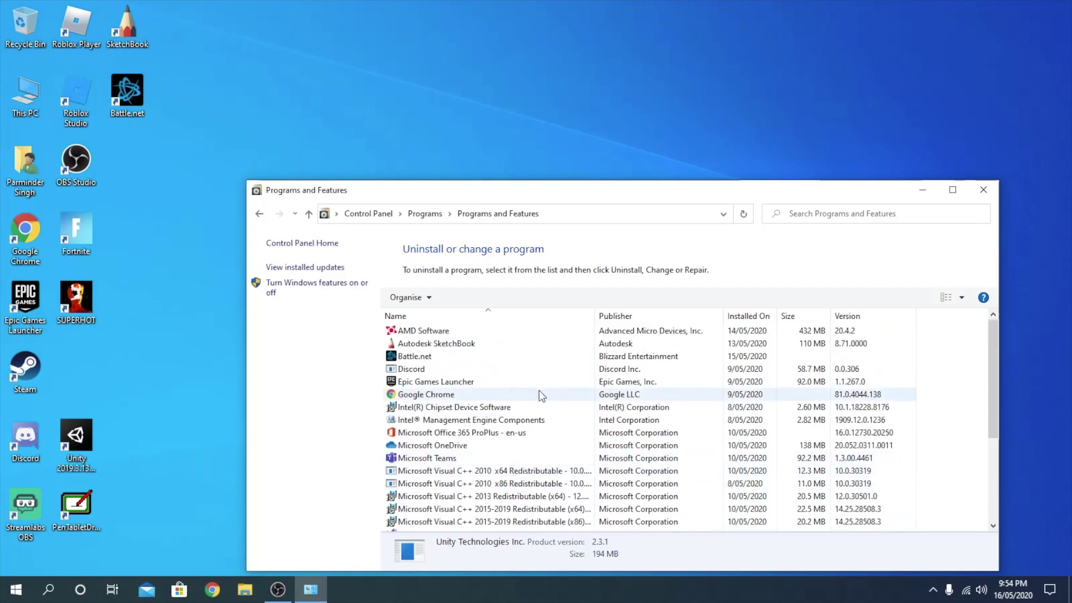
pyautogui.scroll(-3, 540, 395)
pyautogui.scroll(-1, 519, 418)
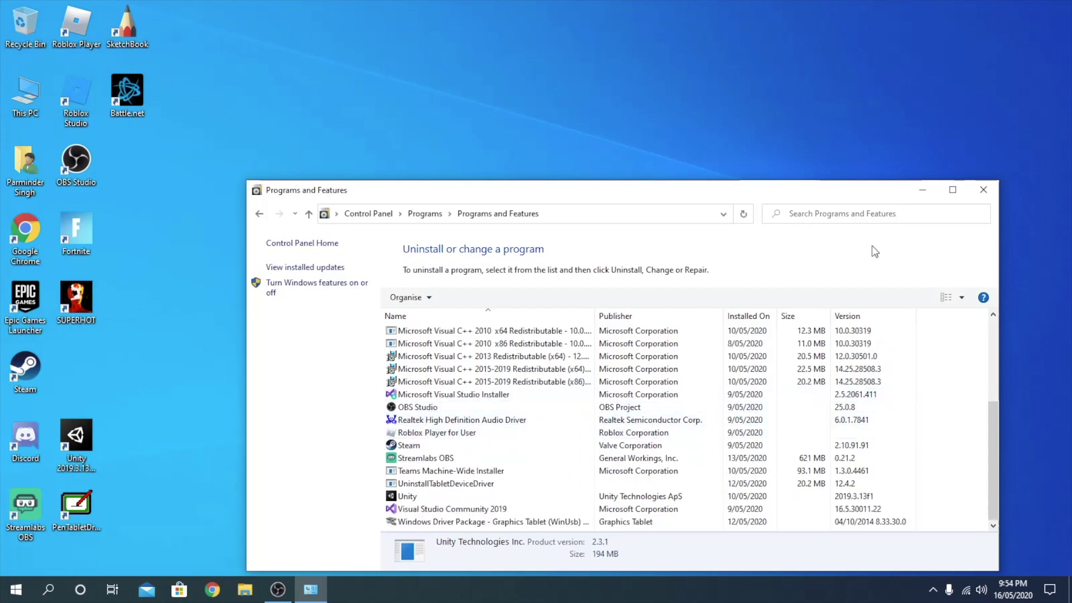
# - Close Programs and Features and open File Explorer at Quick access
pyautogui.click(978, 191)
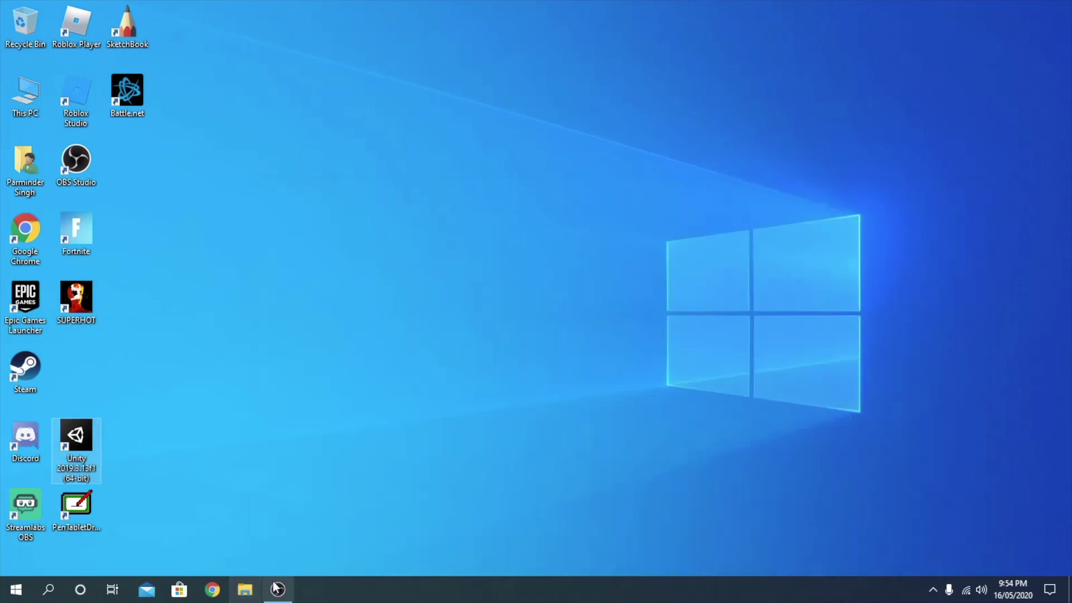
pyautogui.click(212, 590)
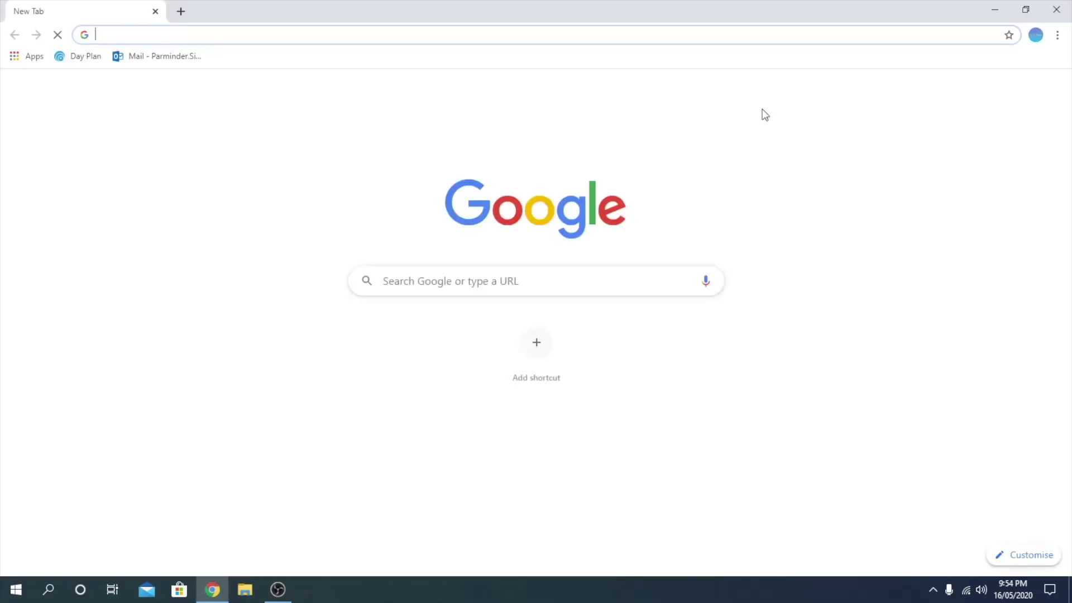
pyautogui.click(1056, 9)
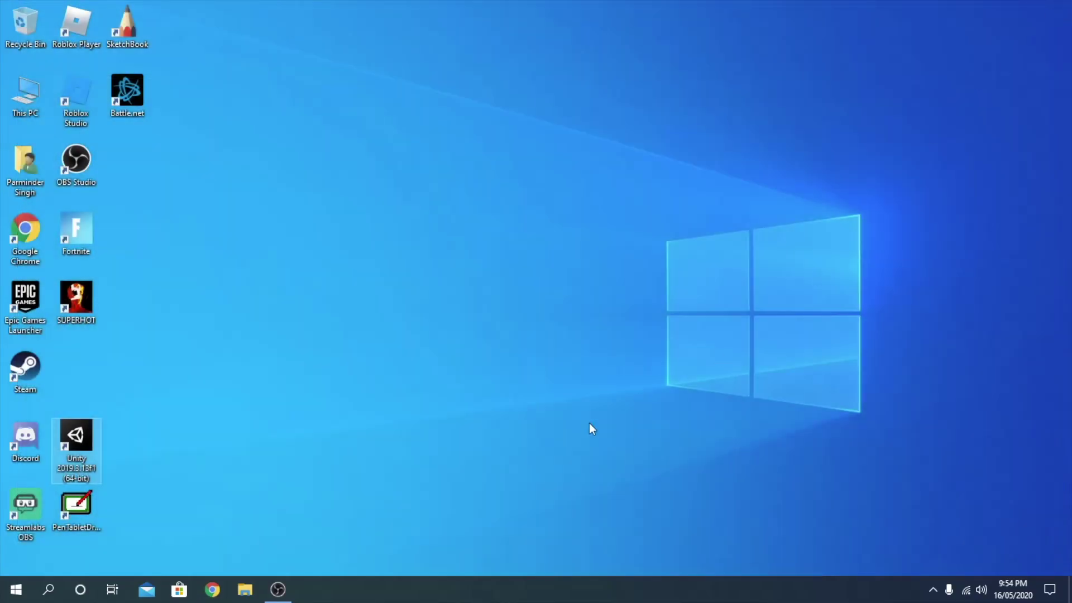
pyautogui.click(244, 589)
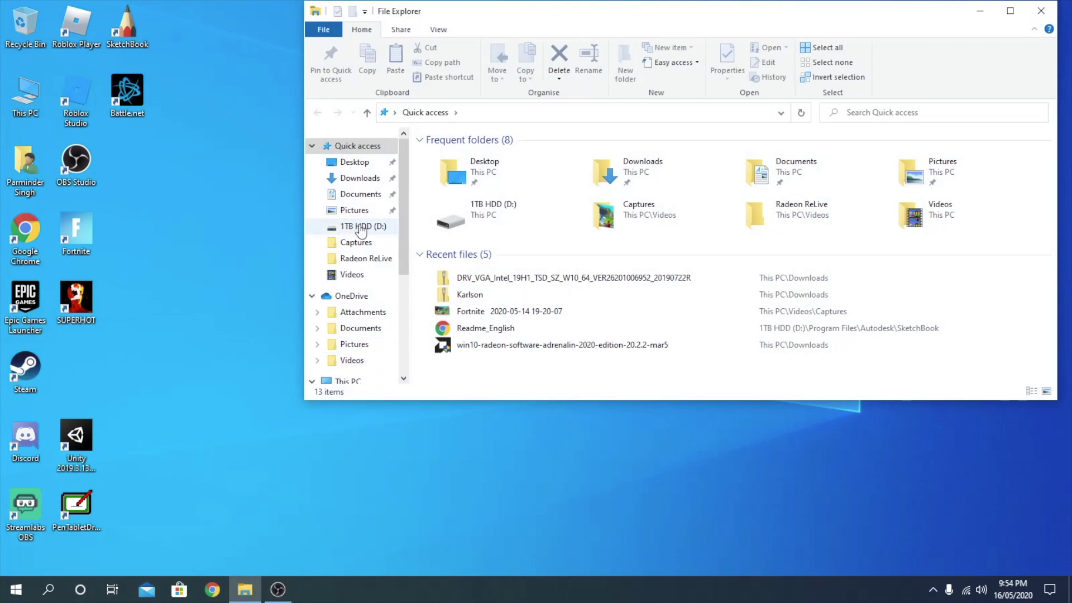
# - Run UnityHubSetup from the Downloads folder
pyautogui.click(357, 179)
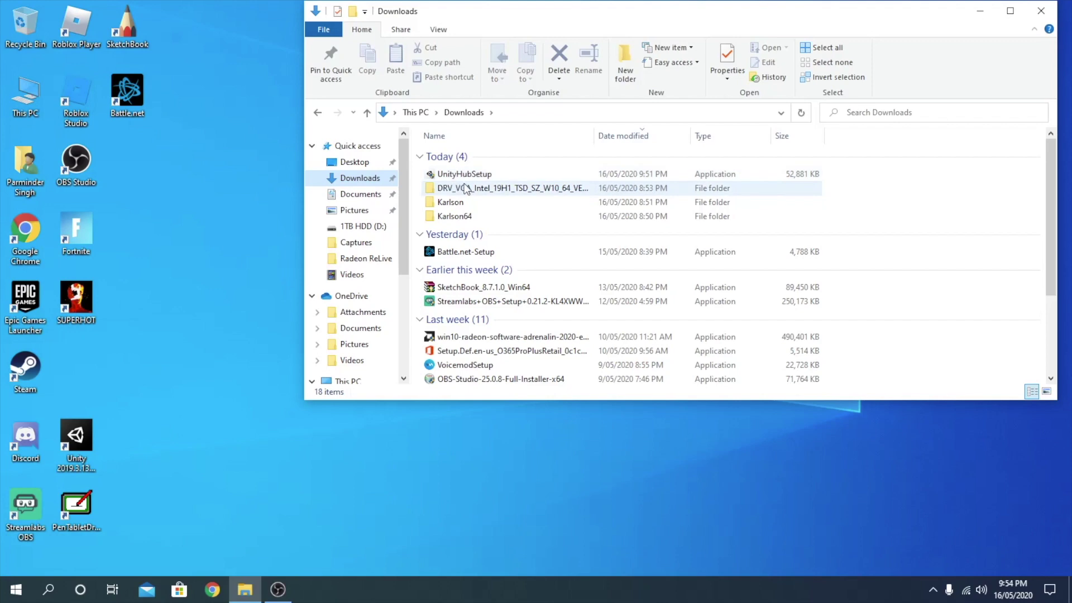
pyautogui.doubleClick(477, 174)
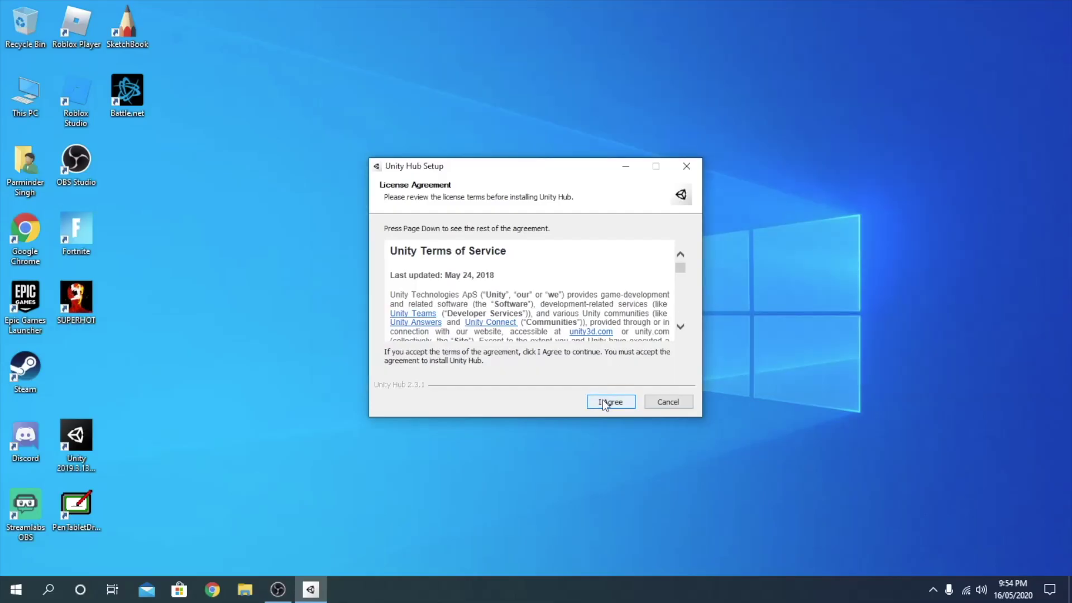
# - Install Unity Hub to D:\Program Files\Unity Hub and finish with Run Unity Hub checked
pyautogui.click(601, 400)
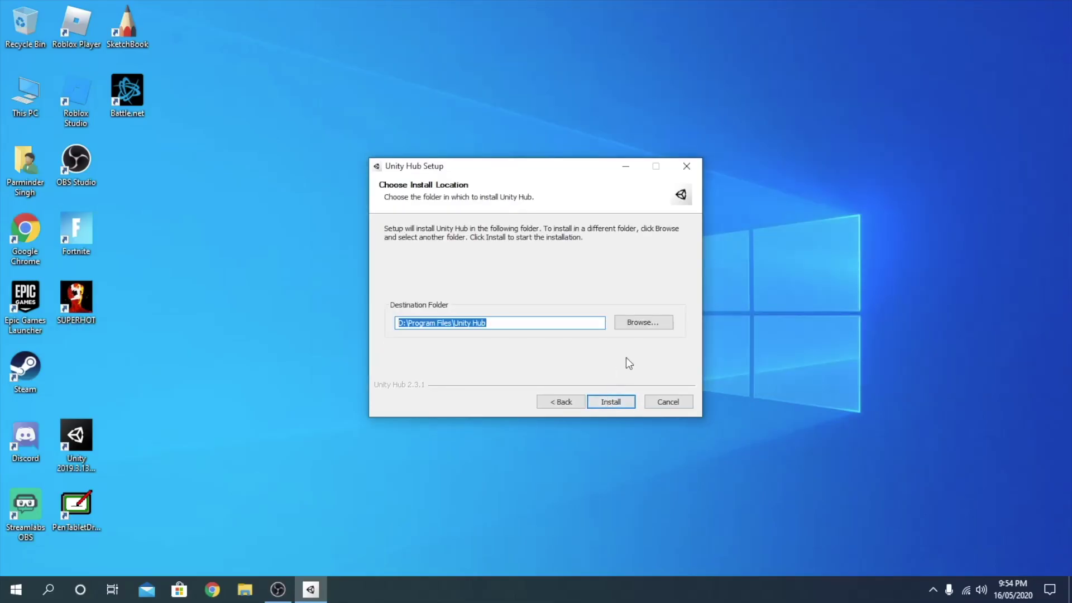
pyautogui.click(610, 399)
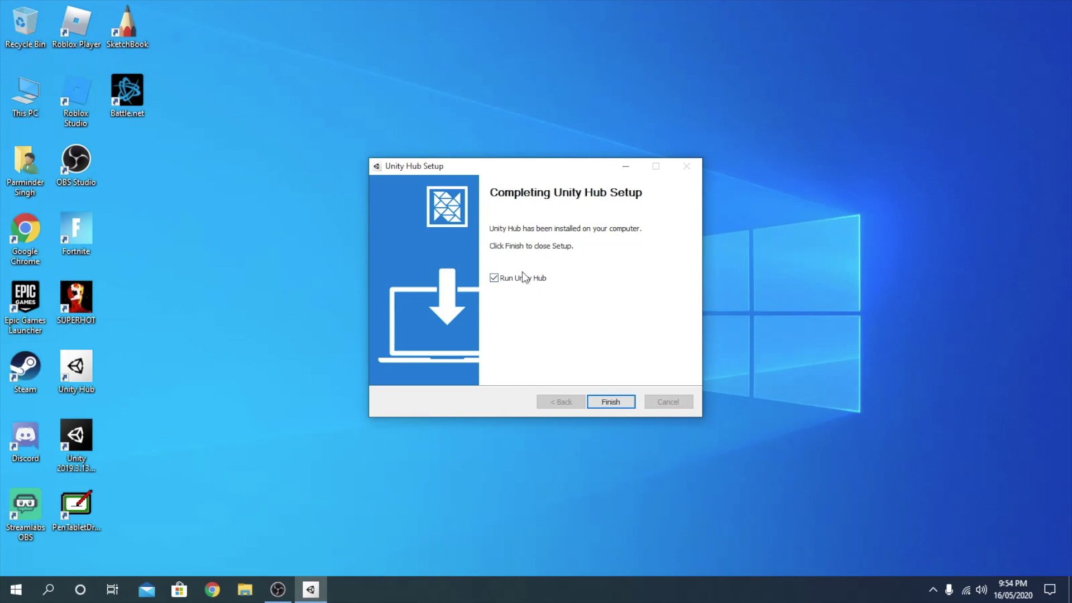
pyautogui.click(607, 402)
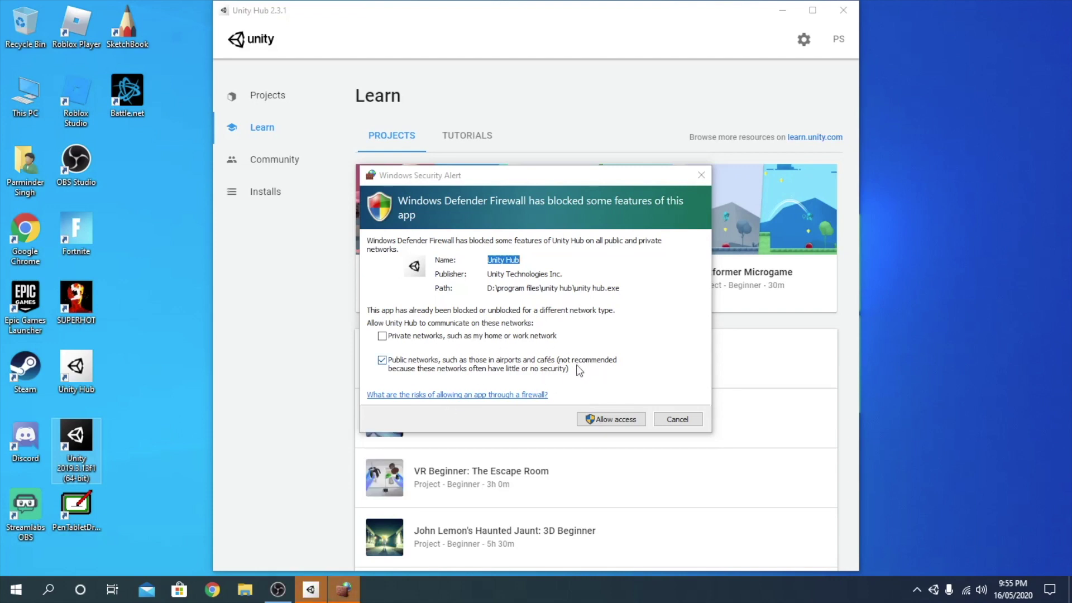
# - Allow Unity Hub through Windows Defender Firewall on public networks
pyautogui.click(620, 424)
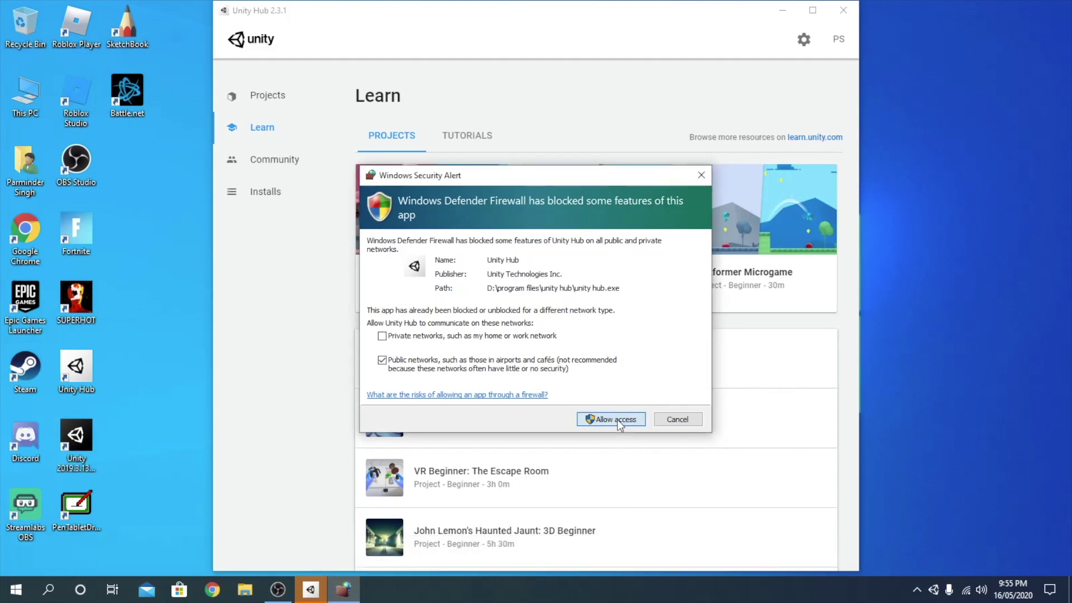
pyautogui.click(620, 419)
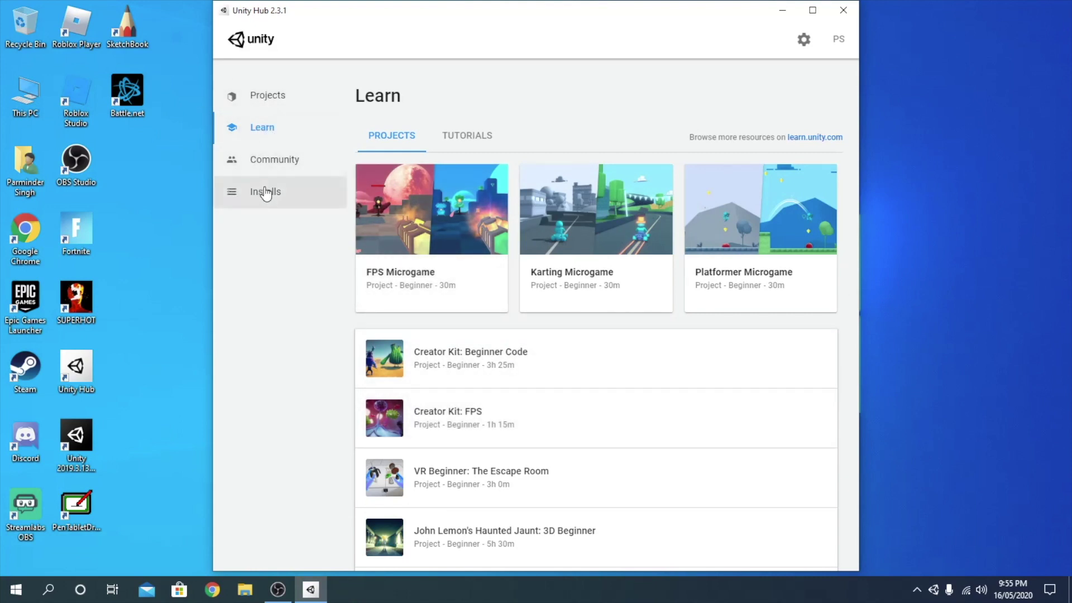
# - Confirm that Unity Hub's Installs page lists Unity 2019.3.13f1
pyautogui.click(76, 441)
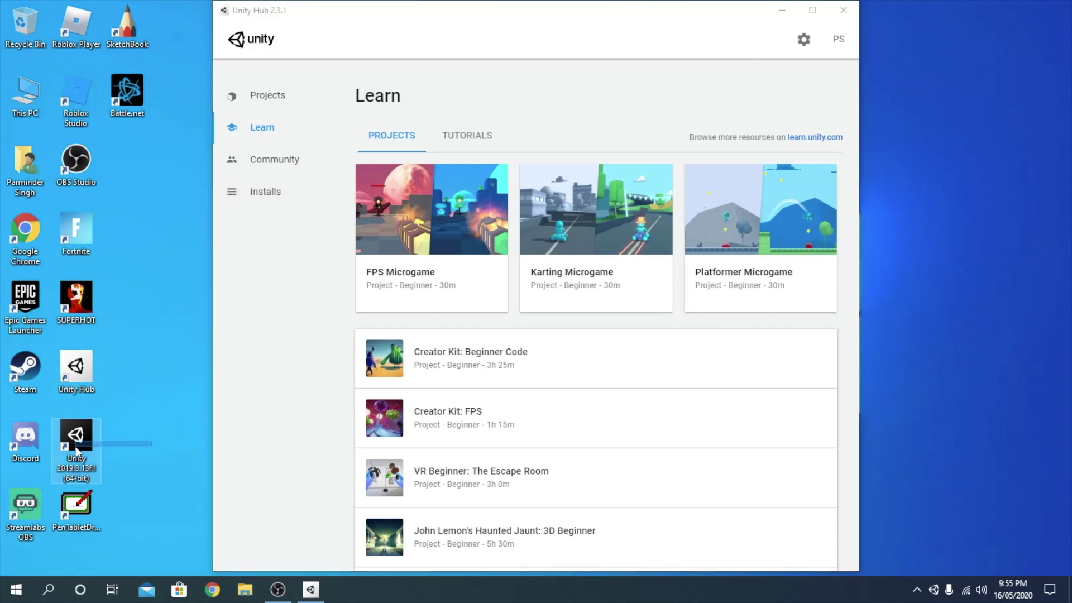
pyautogui.click(126, 439)
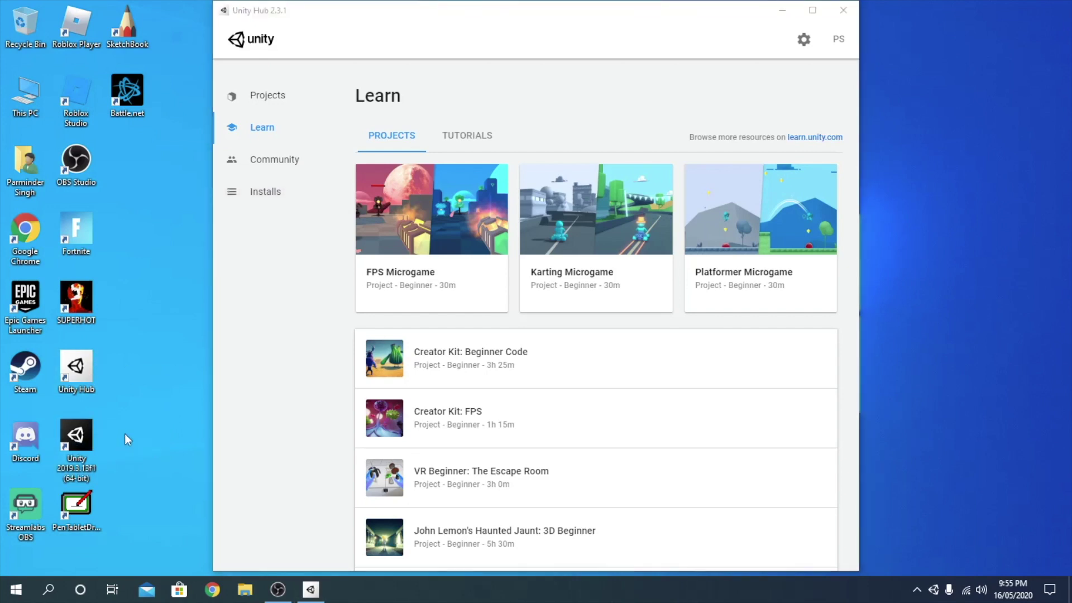
pyautogui.click(249, 198)
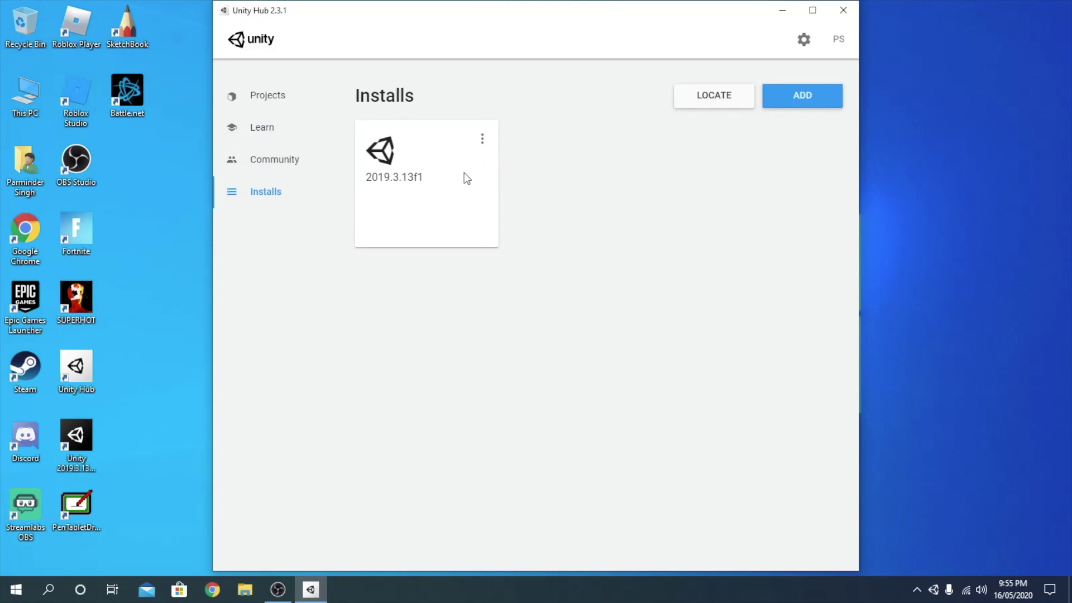
# - Launch the Unity 2019.3.13f1 editor from its desktop shortcut, then close Unity Hub
pyautogui.click(77, 449)
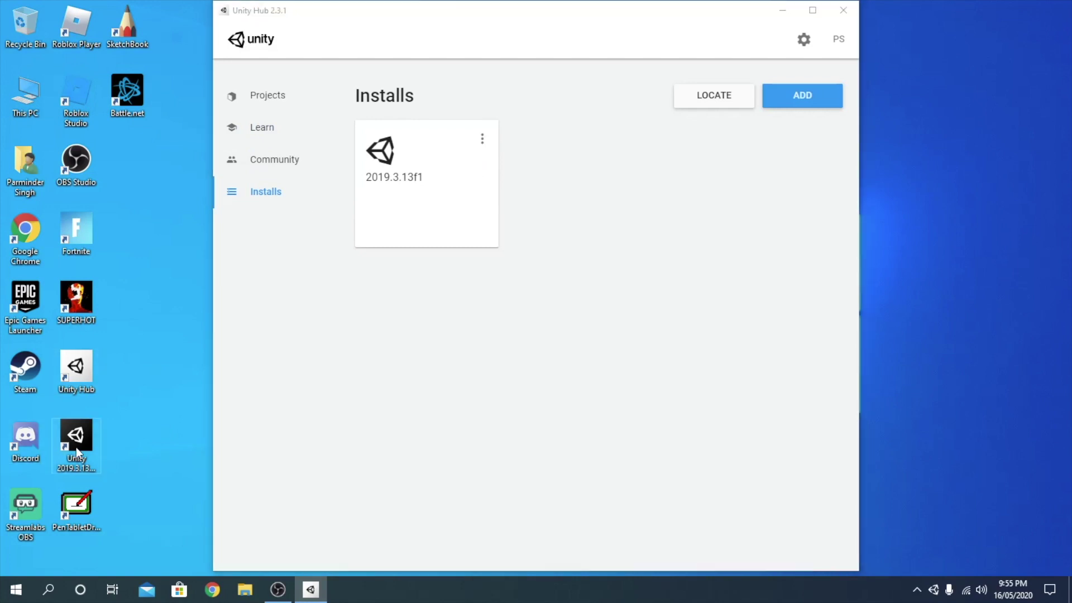
pyautogui.doubleClick(78, 451)
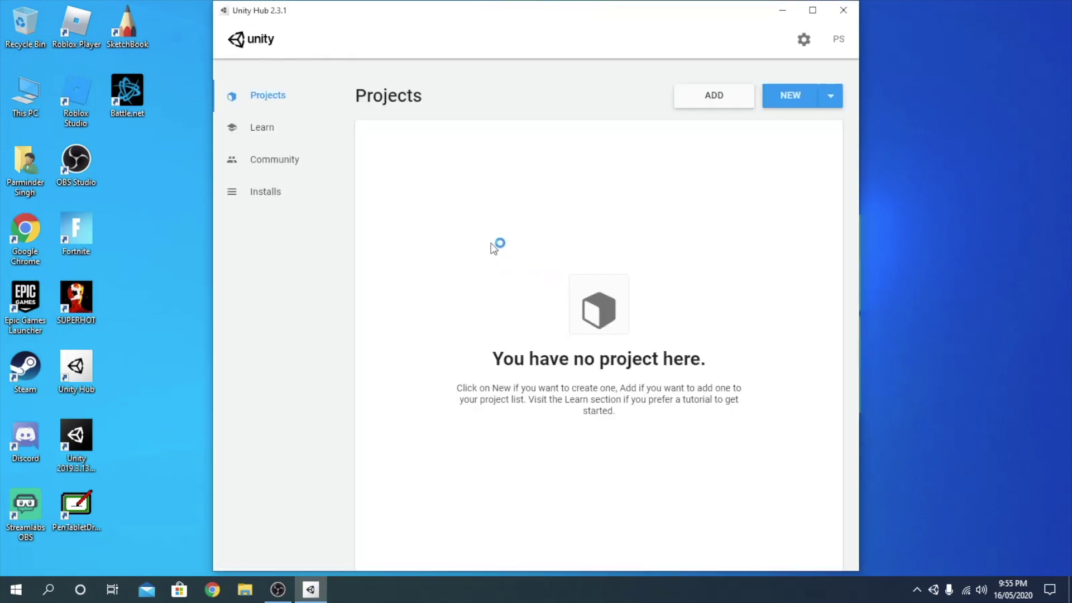
pyautogui.click(294, 206)
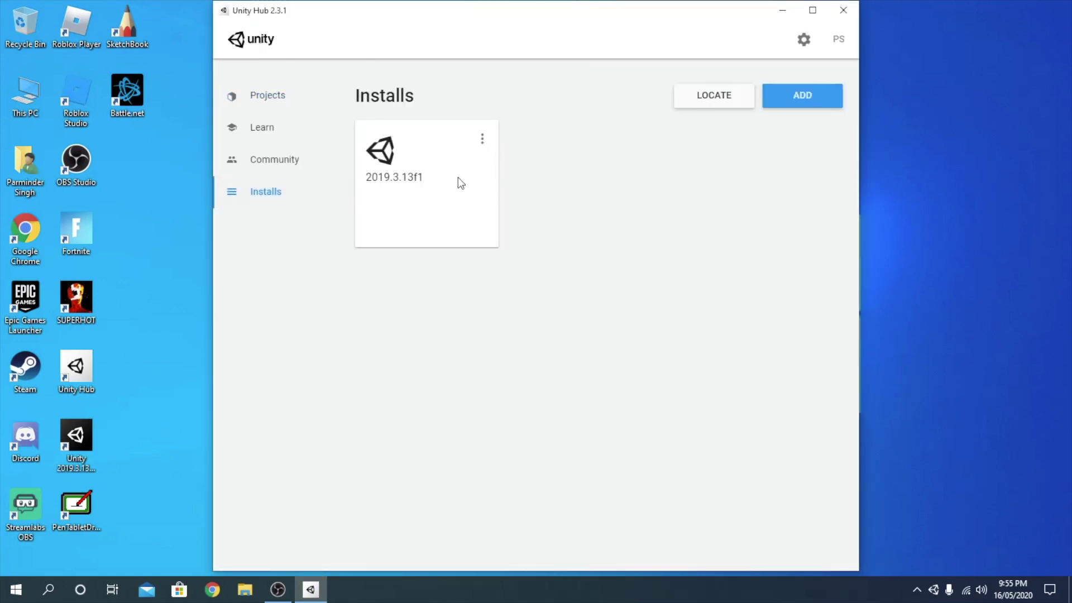
pyautogui.click(845, 10)
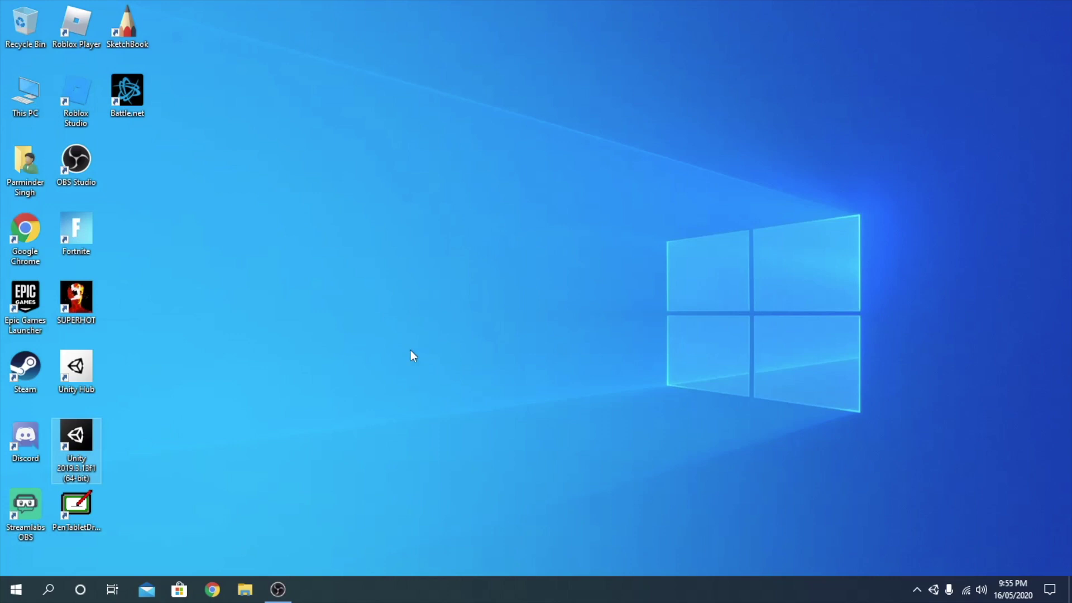
pyautogui.click(344, 295)
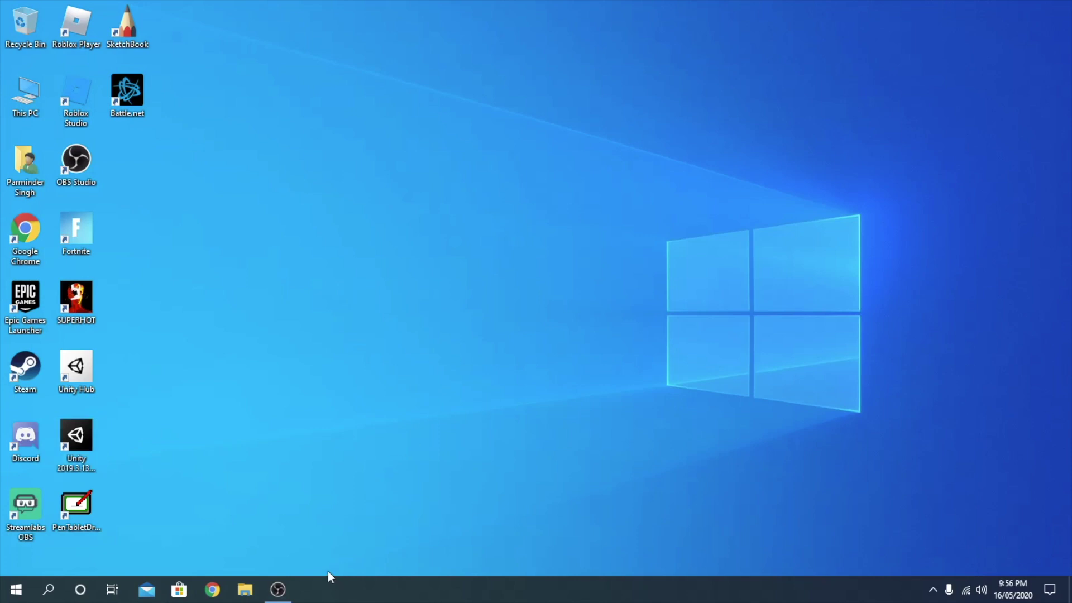